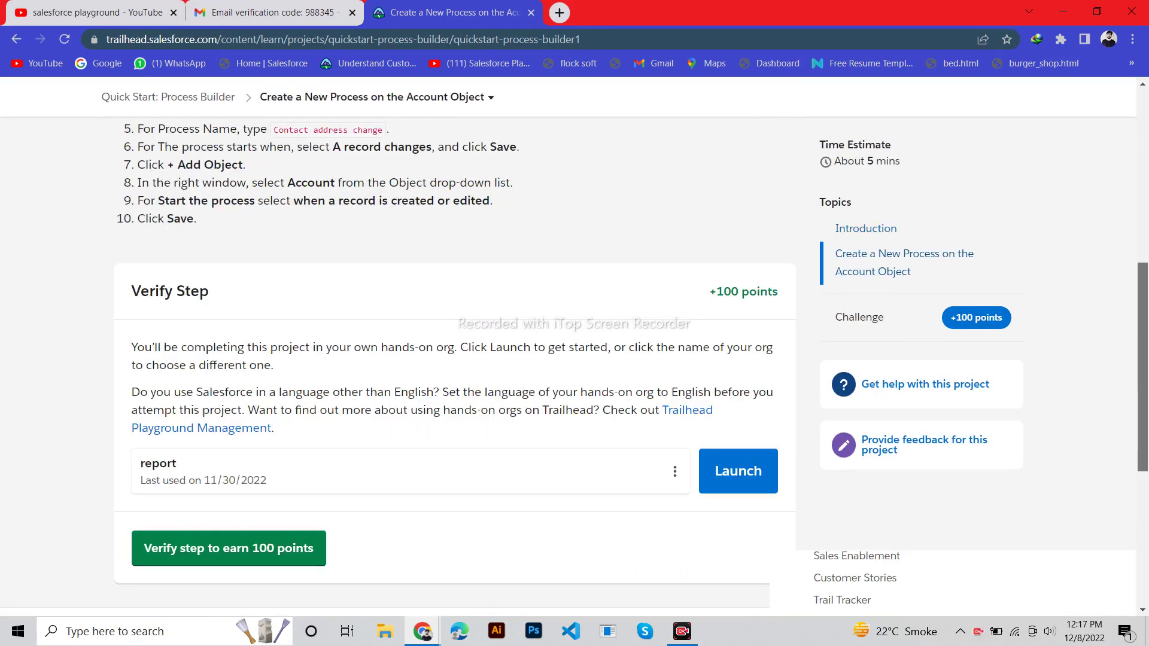
Launch the "report" hands-on org from the Verify Step section of the Trailhead project.
scroll(575, 359, down, 5)
scroll(574, 359, up, 4)
click(737, 370)
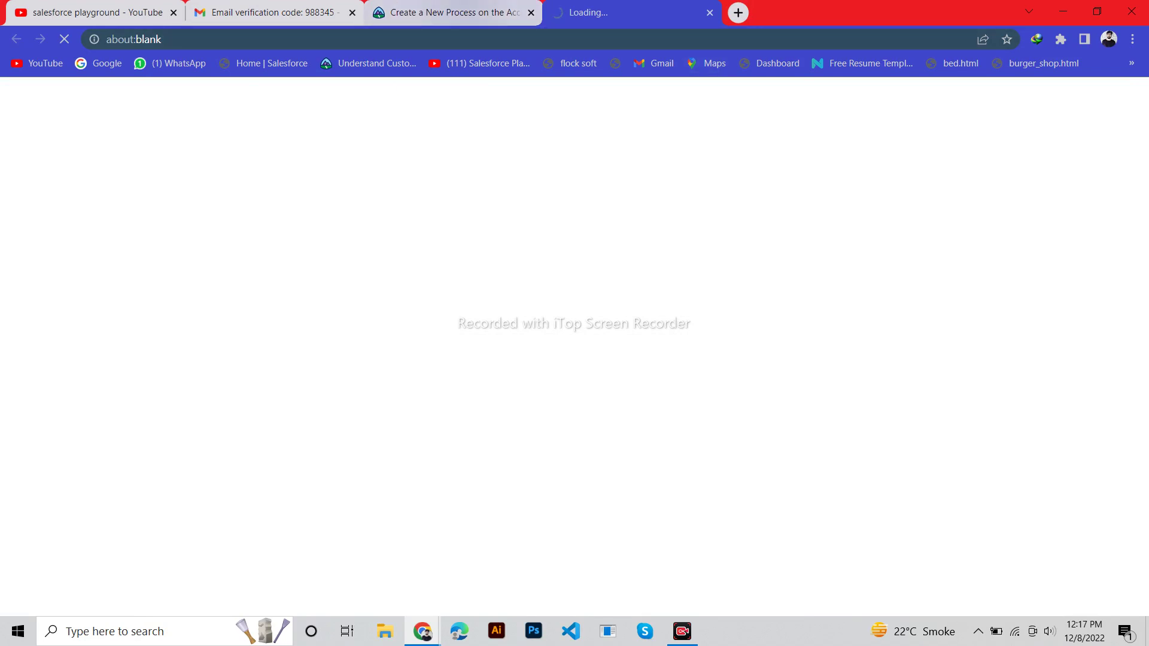
Review the "Create a New Process on the Account Object" instructions on the Trailhead project page.
click(455, 12)
drag(1143, 405, 1142, 220)
scroll(454, 359, down, 5)
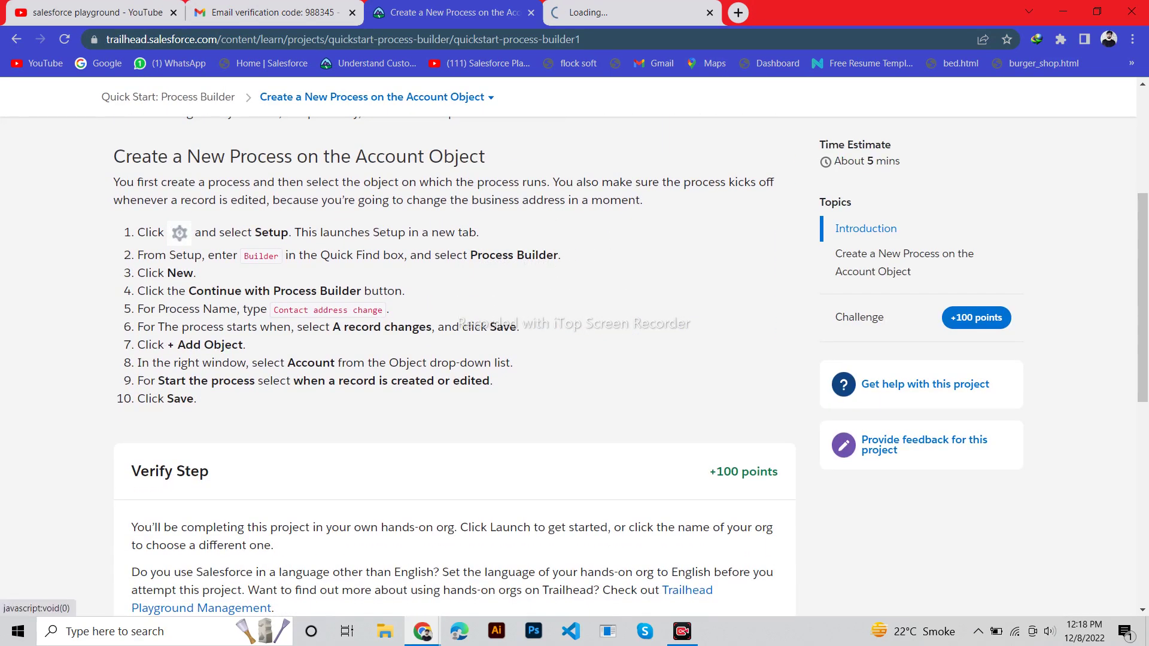
drag(486, 157, 114, 157)
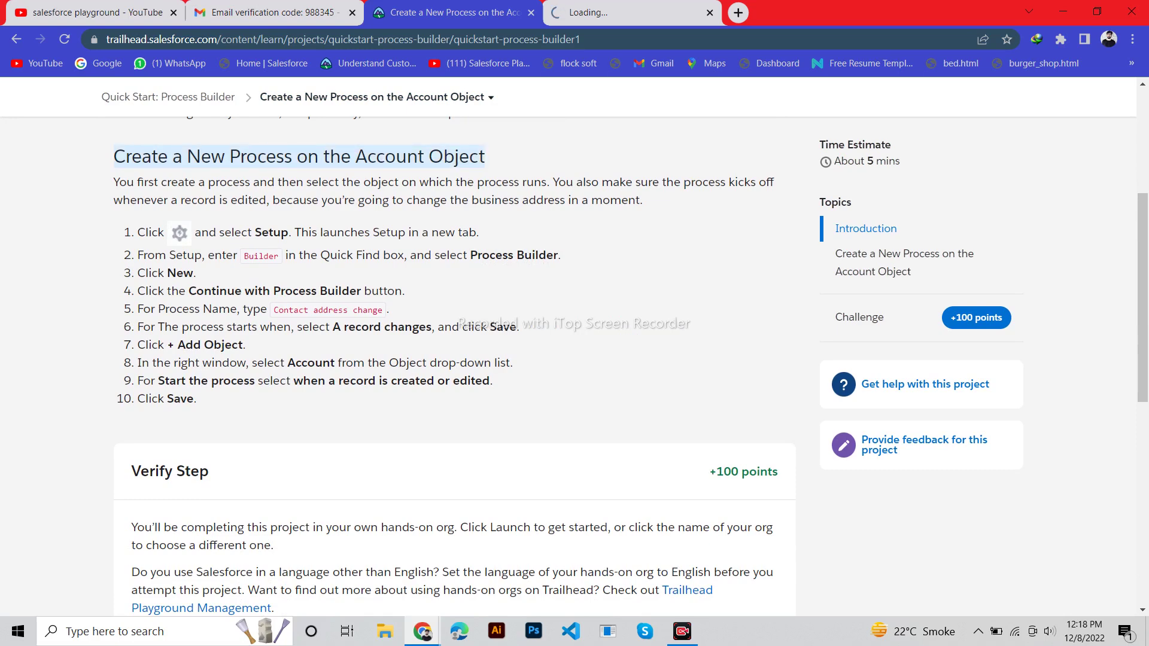
click(628, 12)
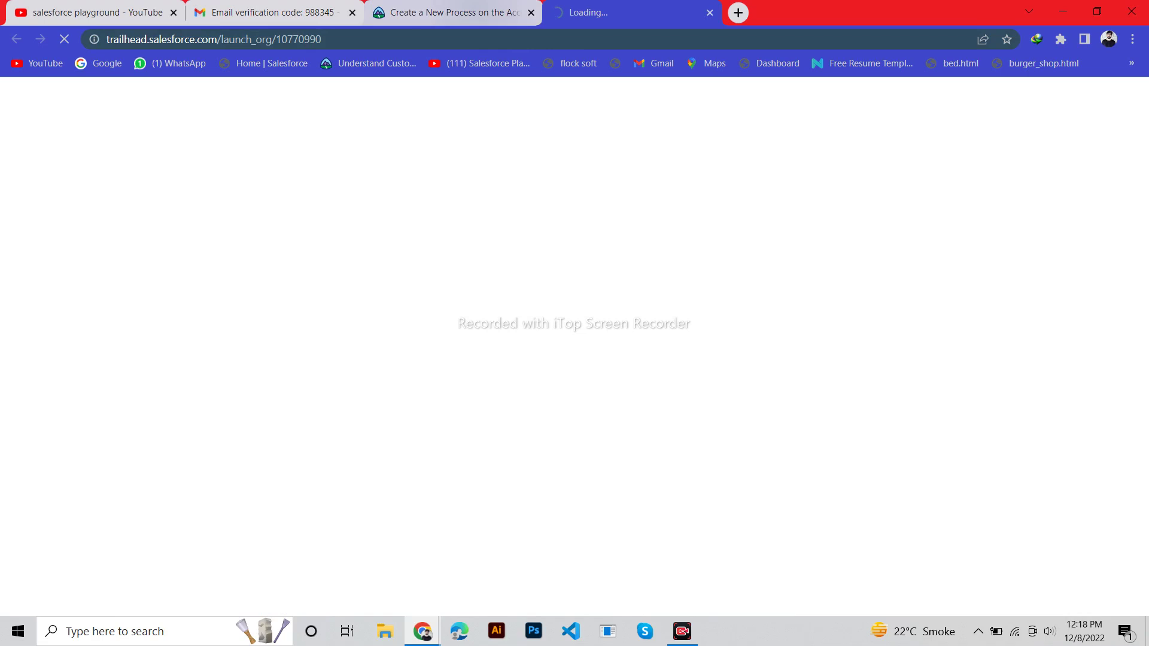
key(ctrl+shift+Tab)
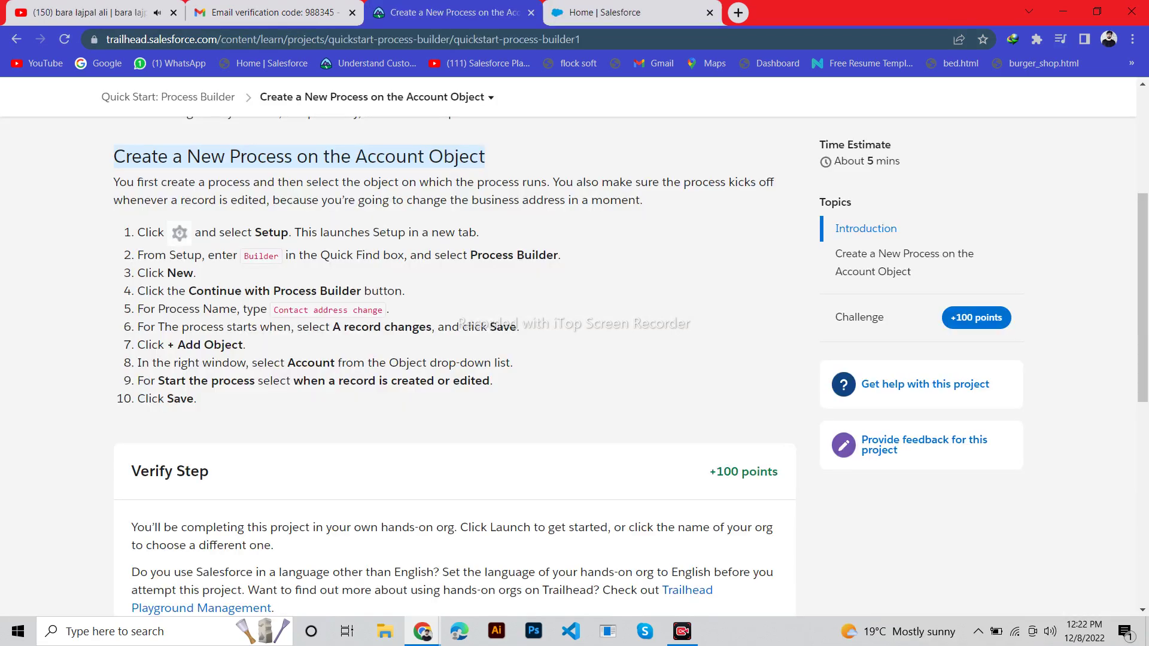
Check the first Trailhead instruction and open Setup for the current app in the launched Salesforce org.
drag(482, 233, 139, 234)
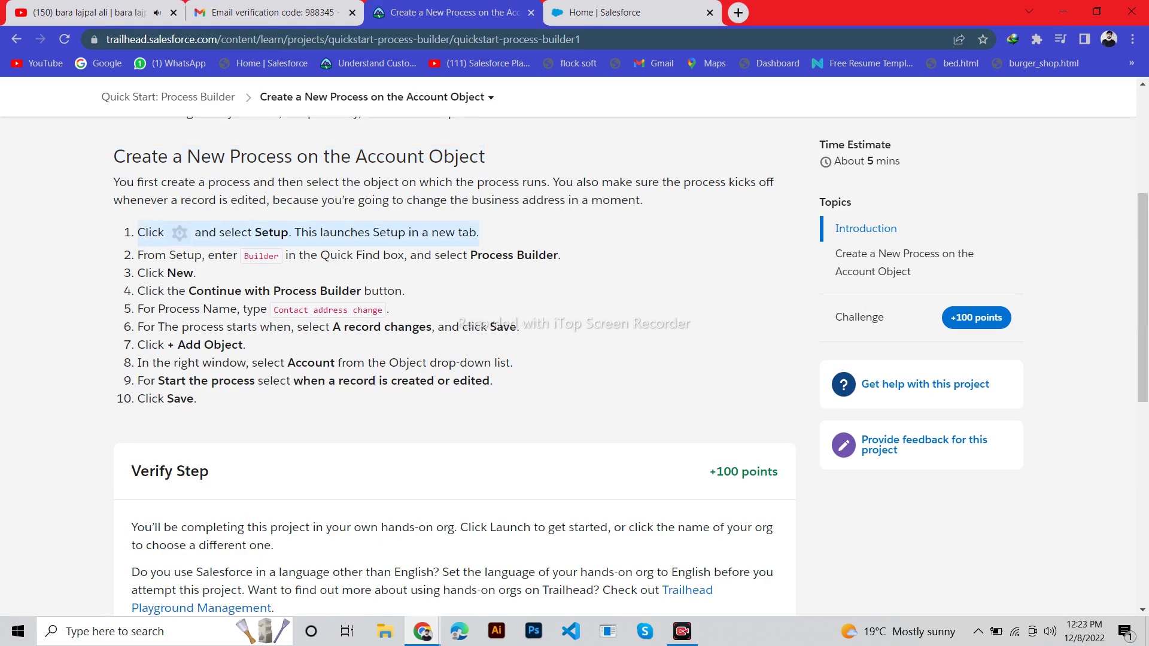
click(604, 12)
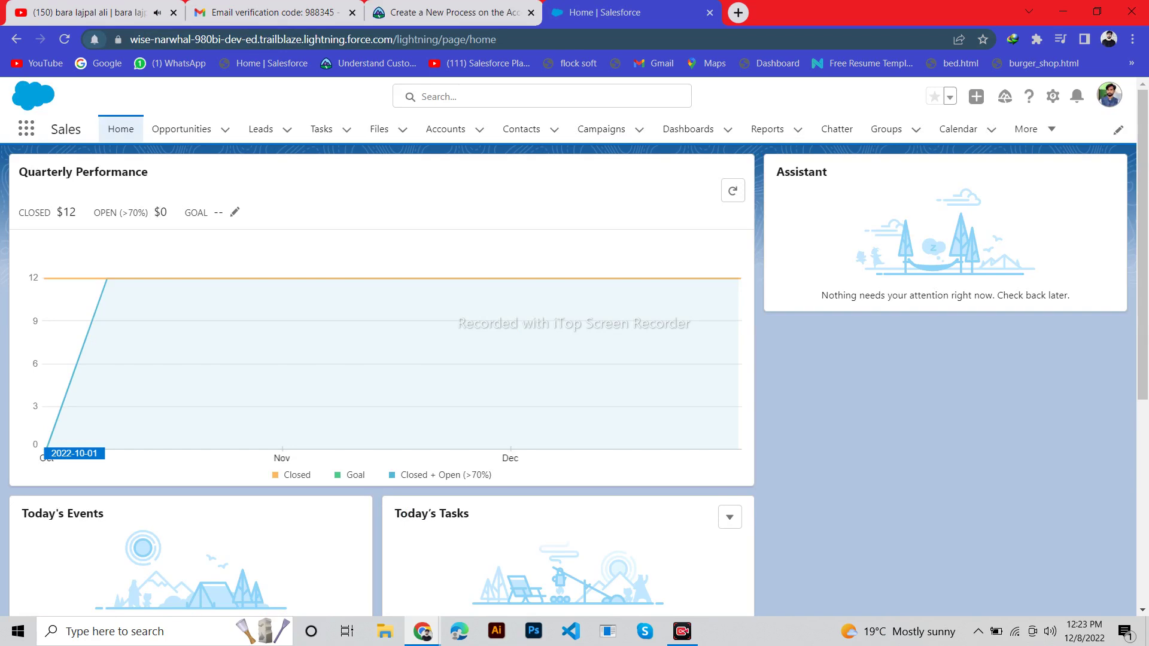
click(1053, 96)
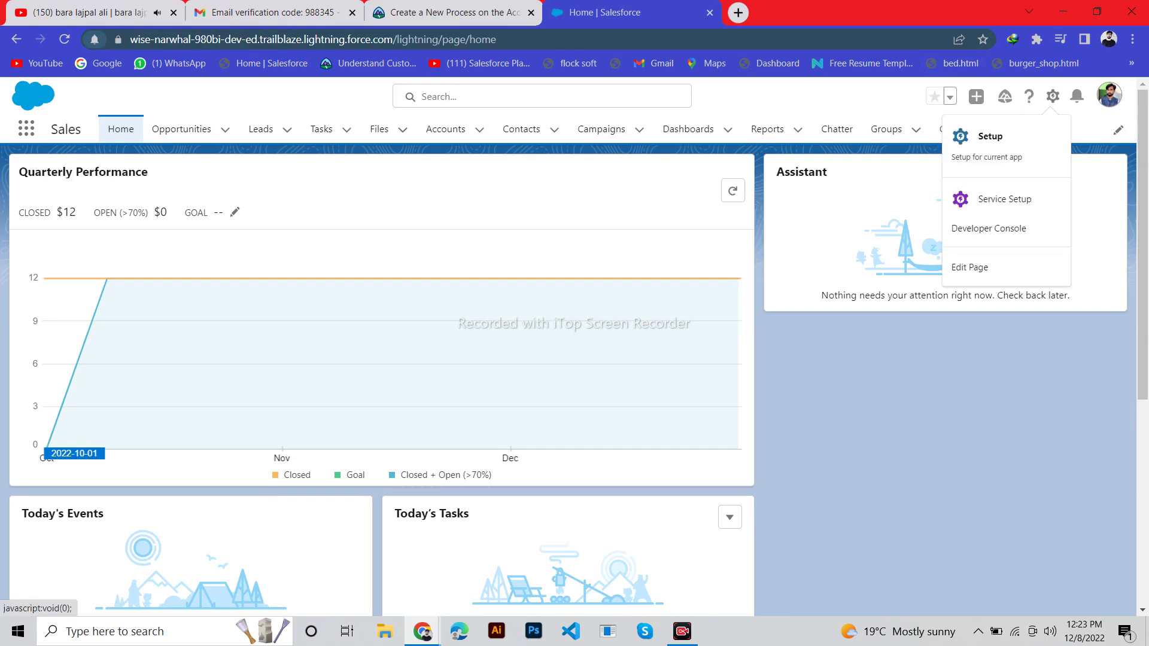
click(1005, 141)
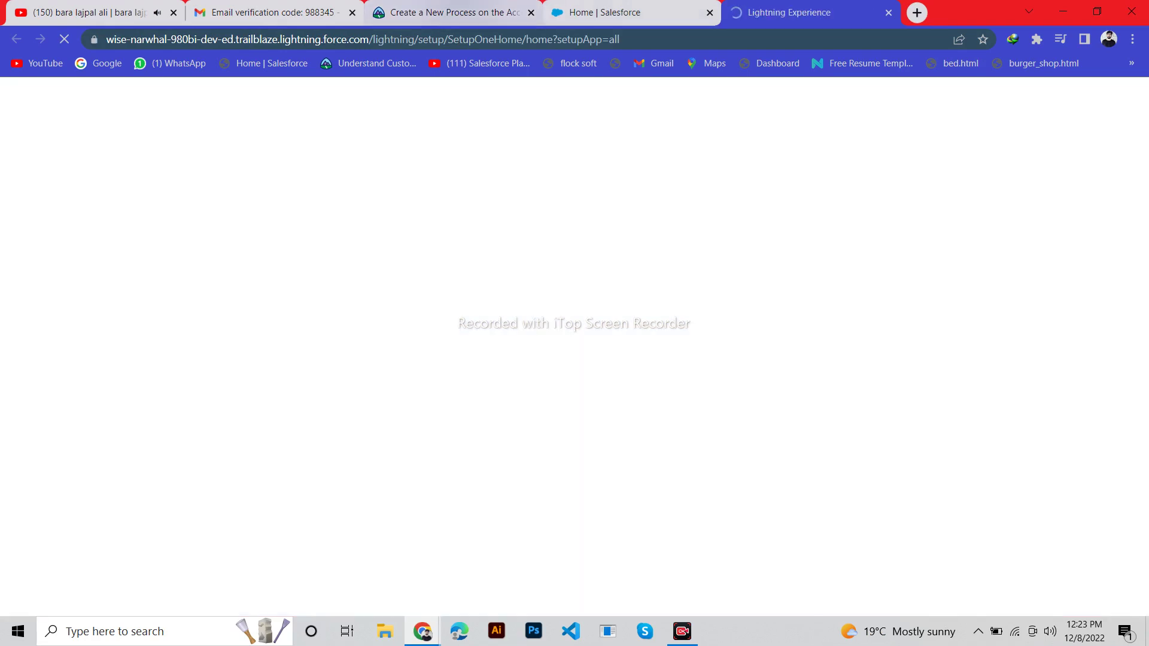
Following the second Trailhead instruction, find "Builder" in Salesforce Setup and open Process Builder.
click(448, 12)
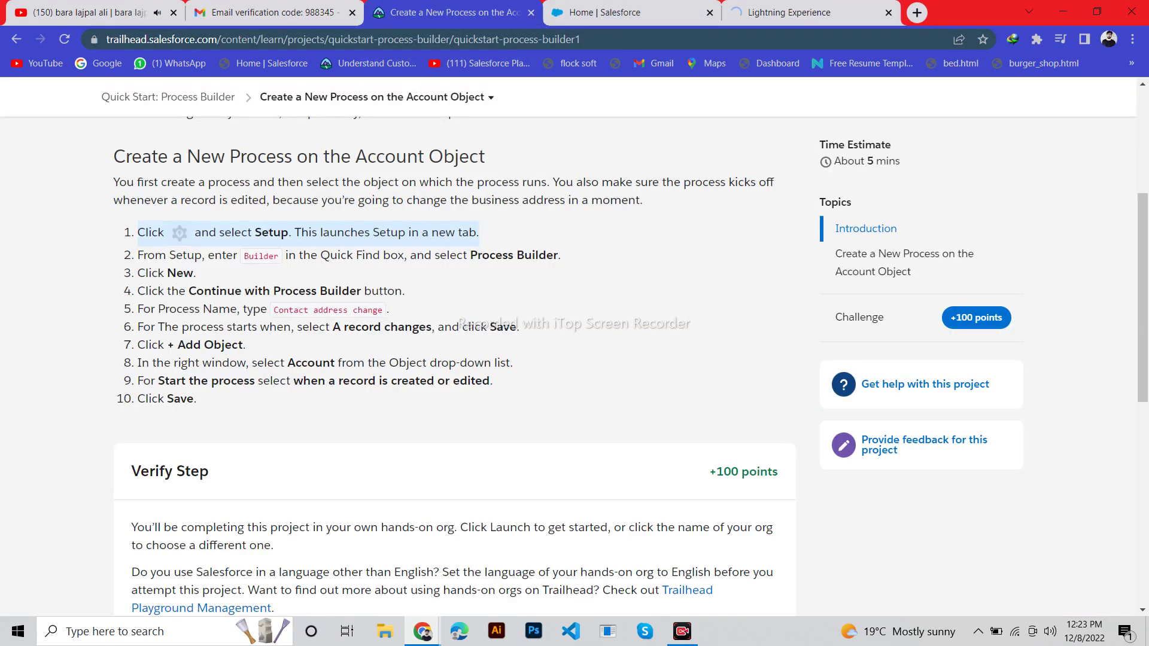
drag(244, 256, 279, 256)
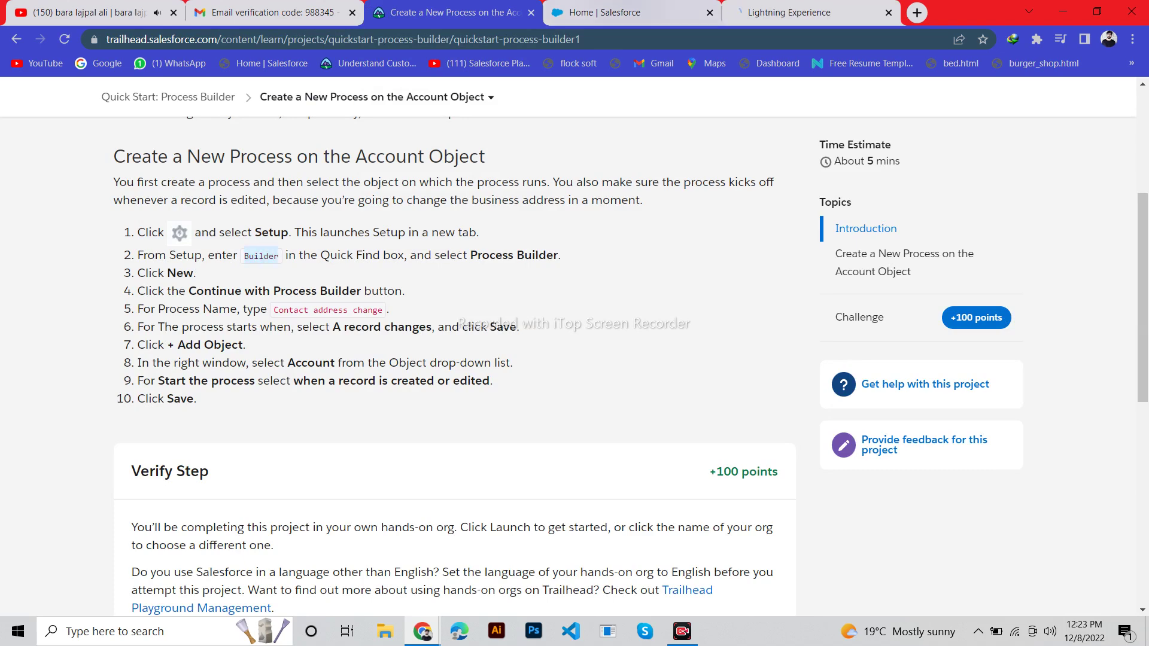
click(790, 12)
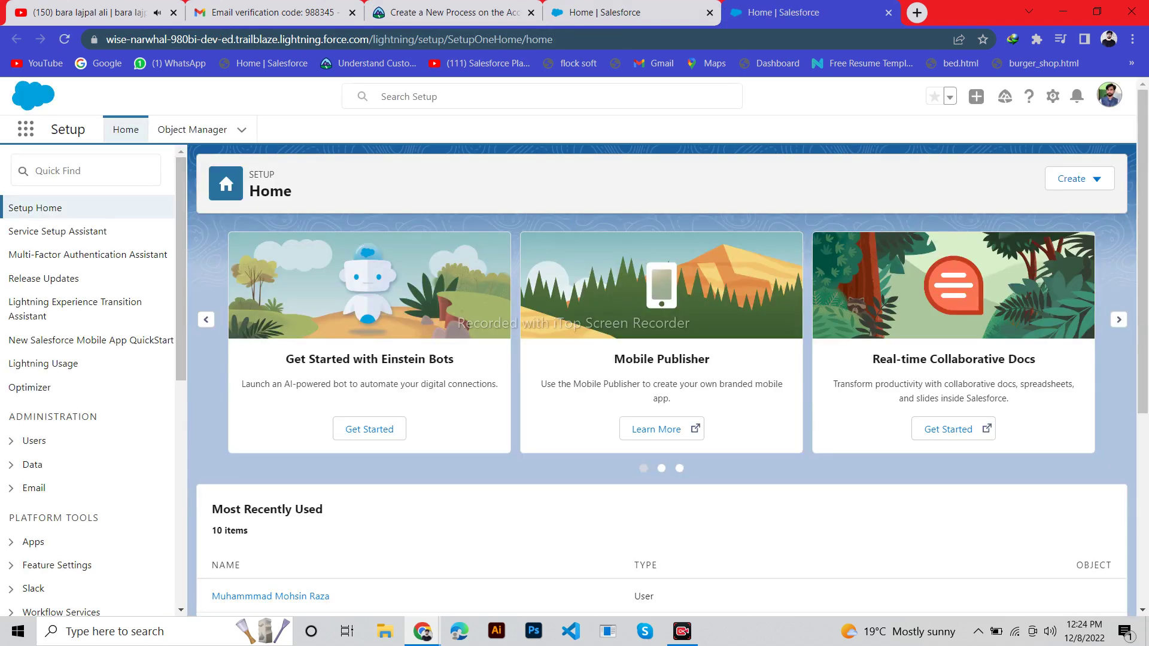
text(Builder)
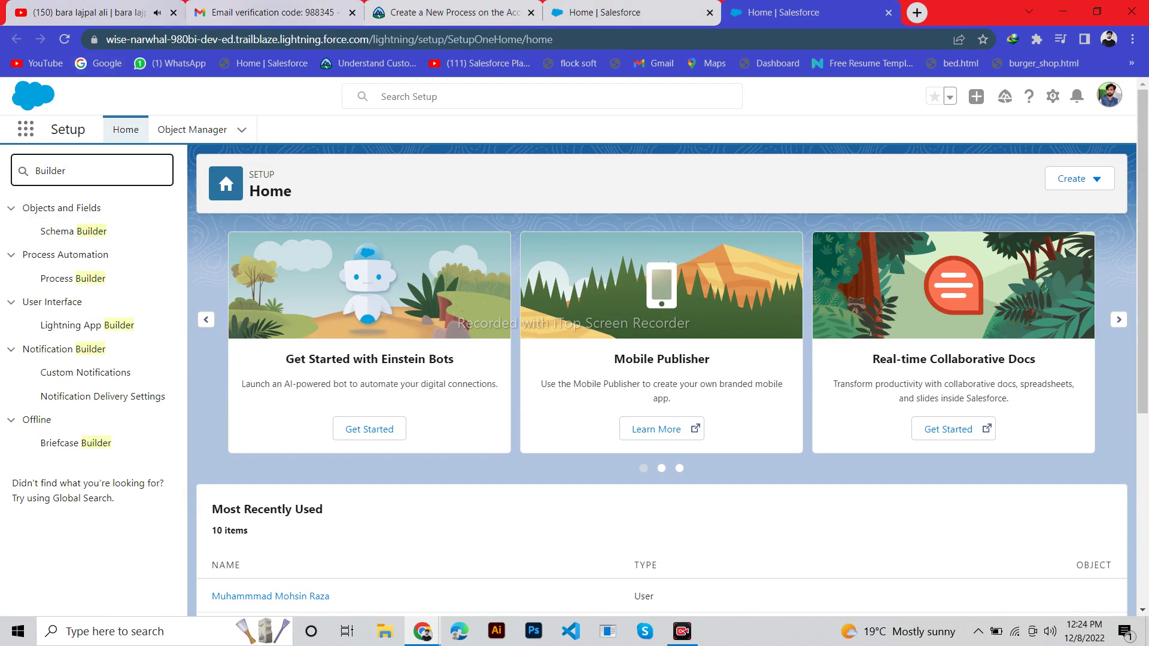
click(446, 13)
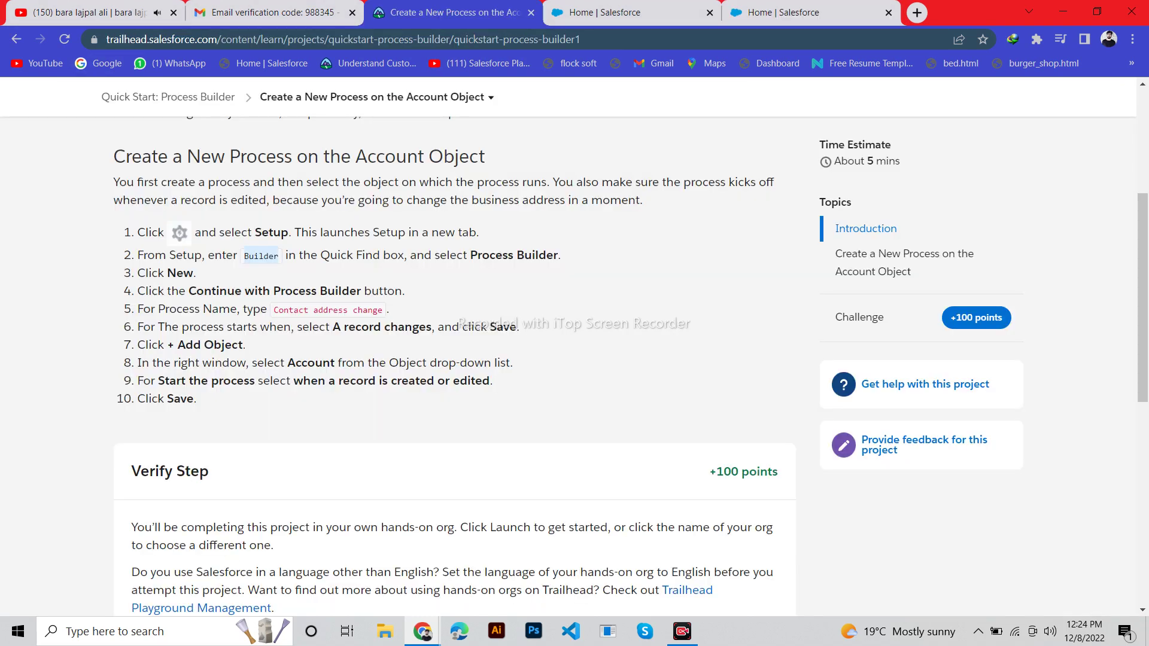
drag(470, 256, 558, 256)
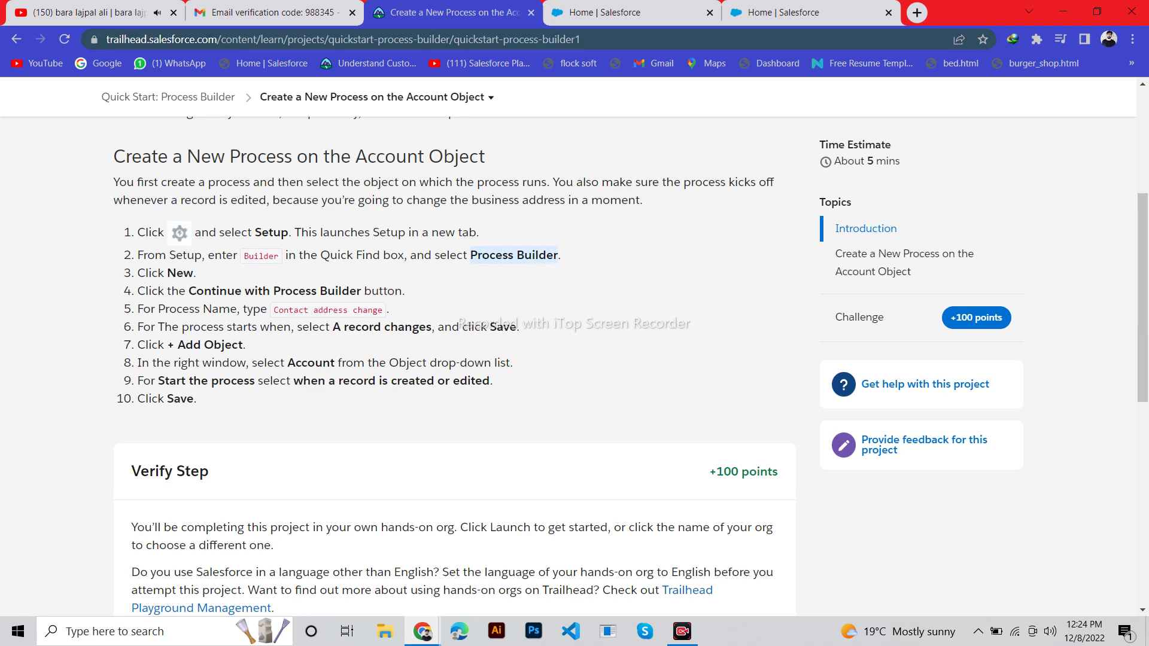
key(ctrl+5)
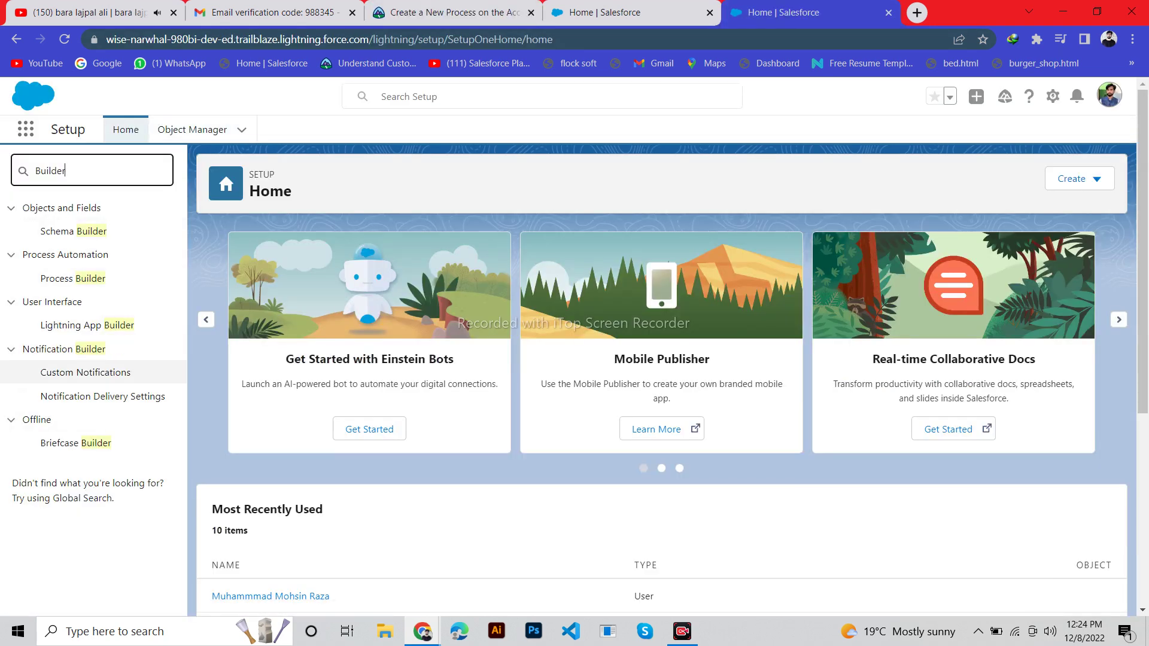
click(72, 279)
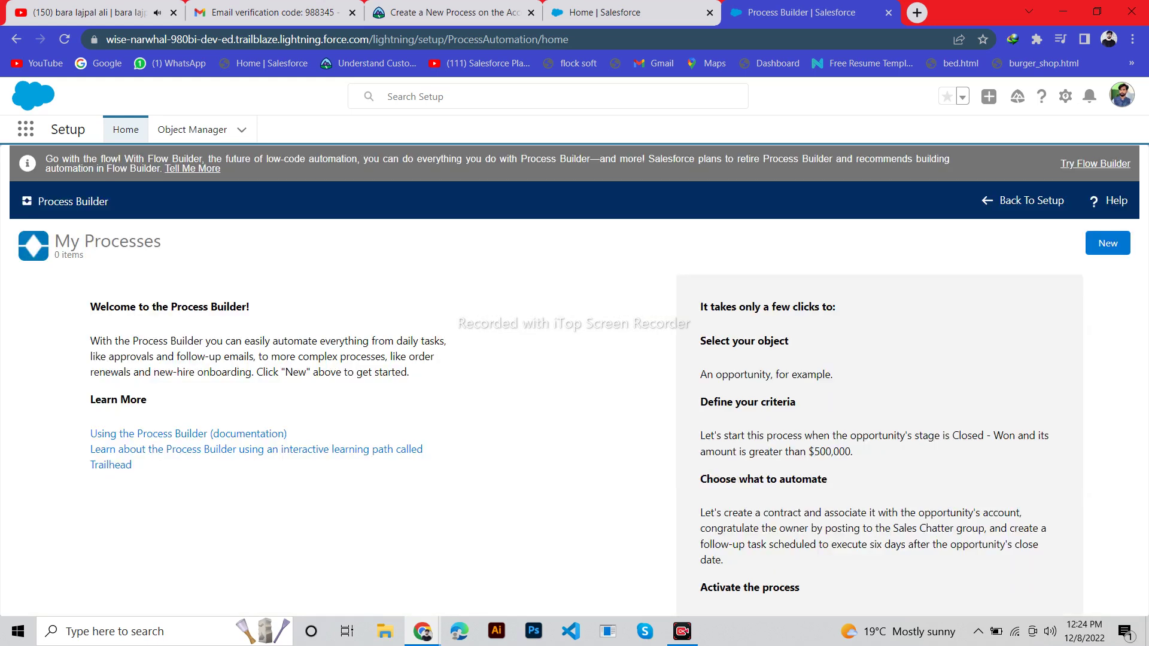
Following the Trailhead instructions, start a new process and choose to continue in Process Builder instead of Flow Builder.
click(454, 13)
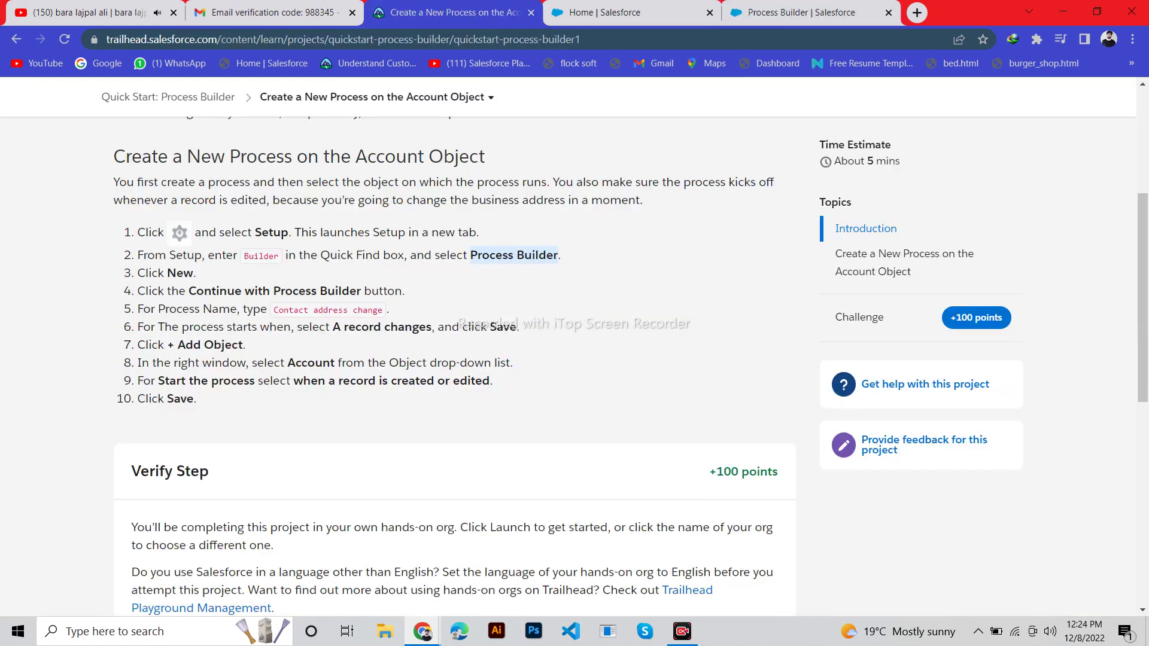
drag(198, 274, 137, 258)
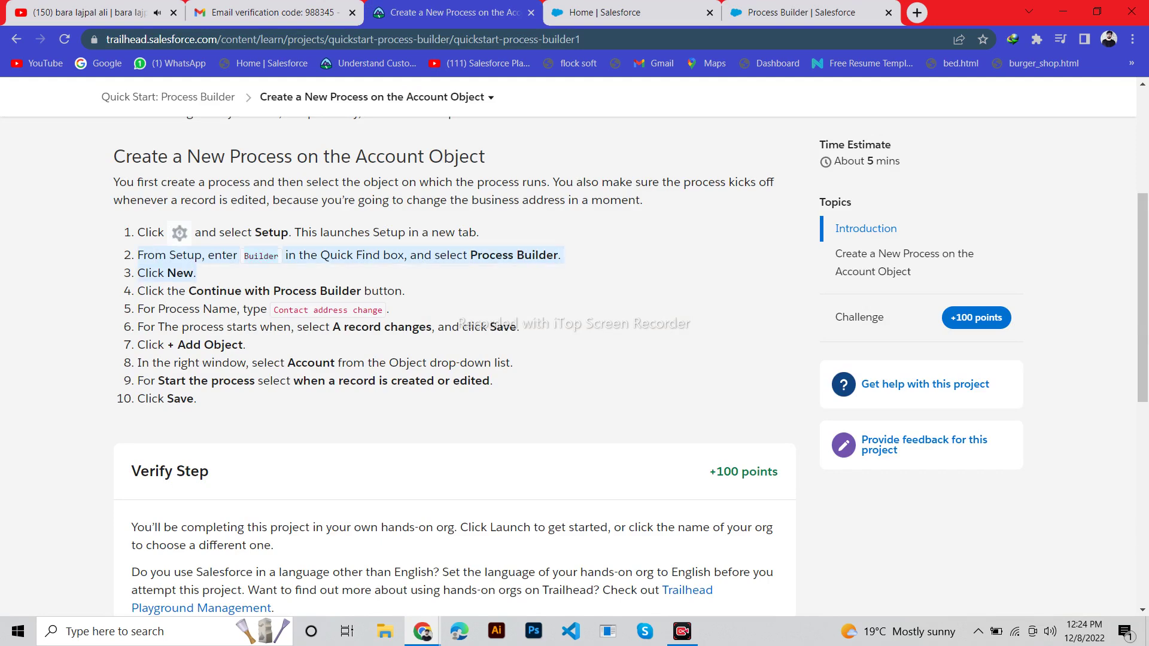
key(ctrl+5)
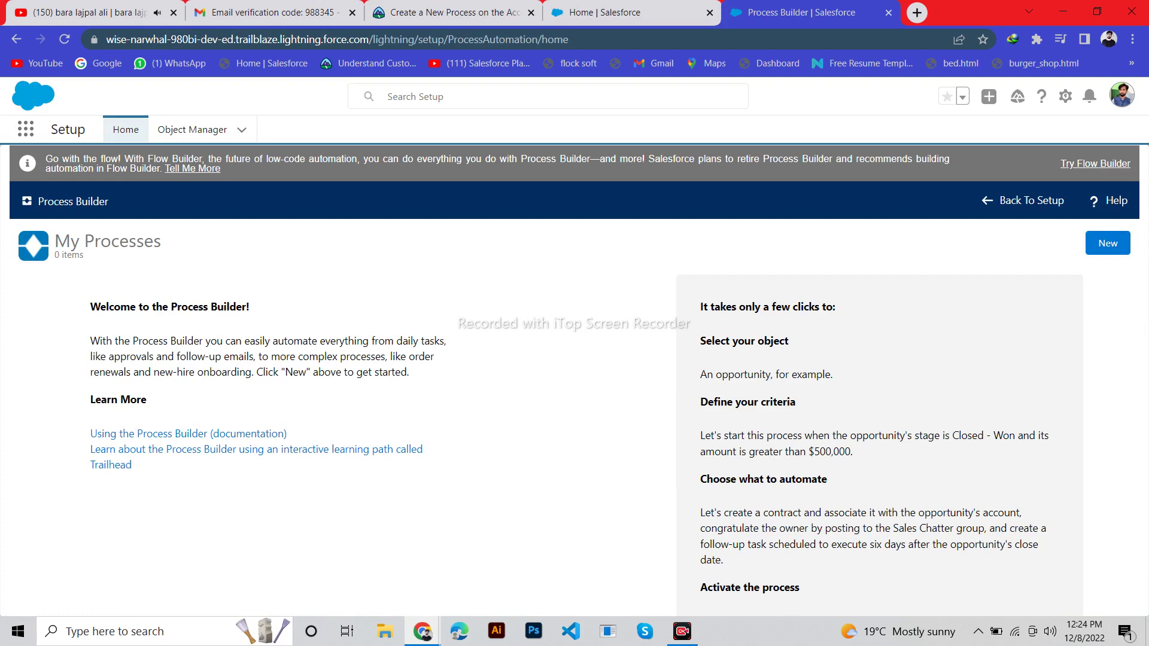
click(1108, 244)
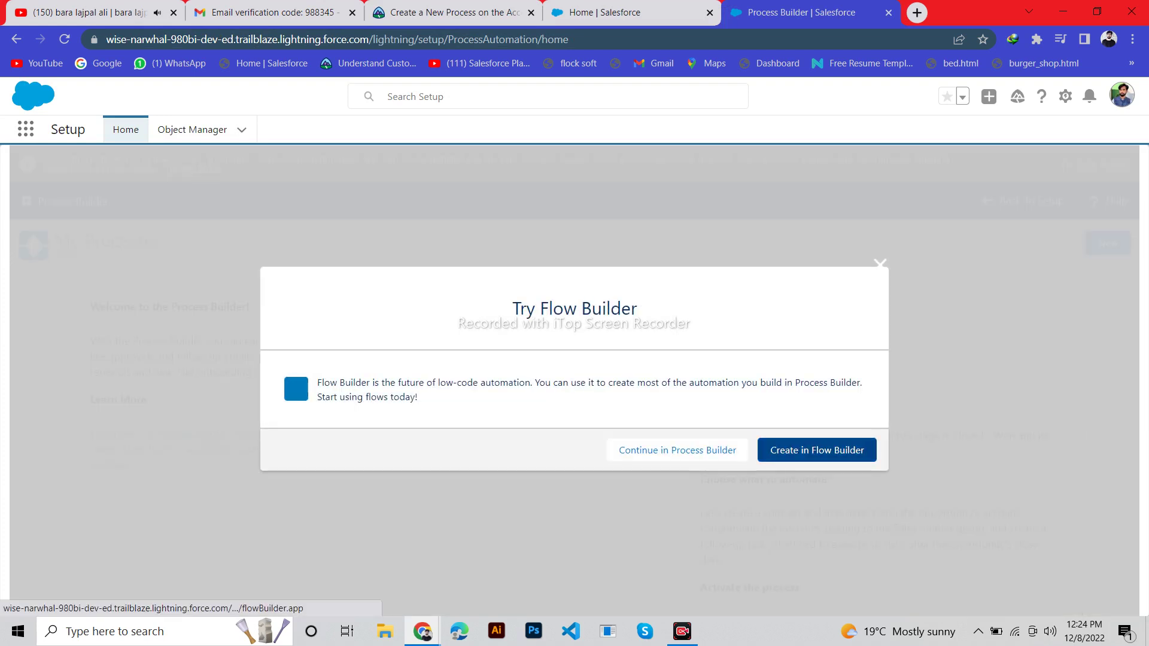
click(449, 12)
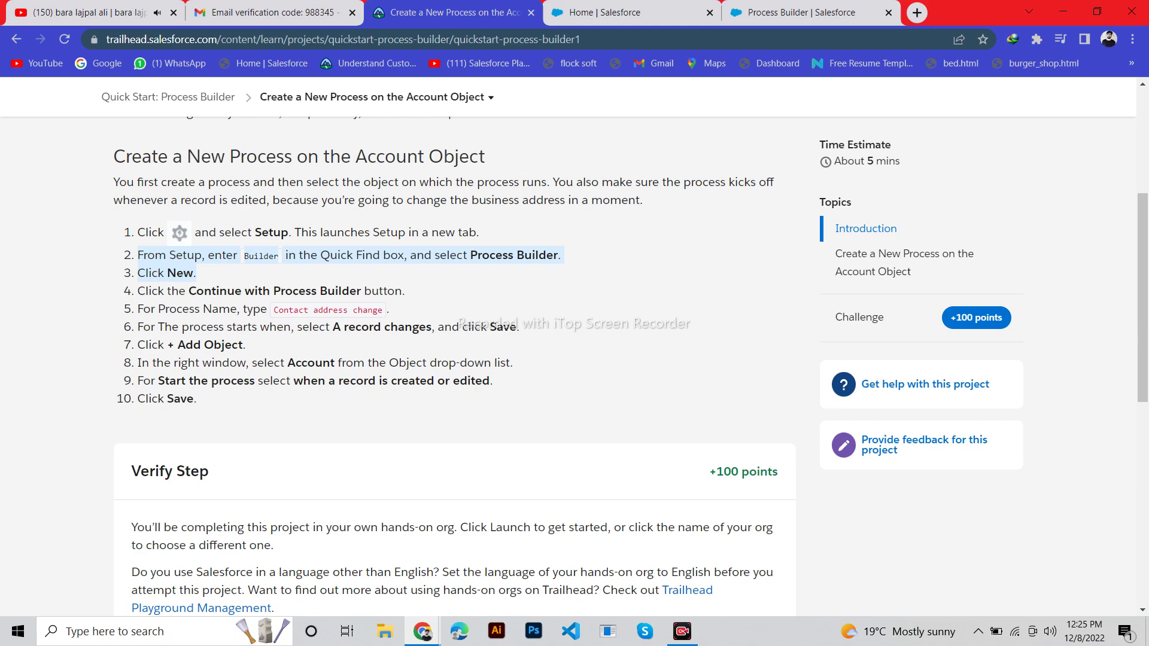
click(802, 12)
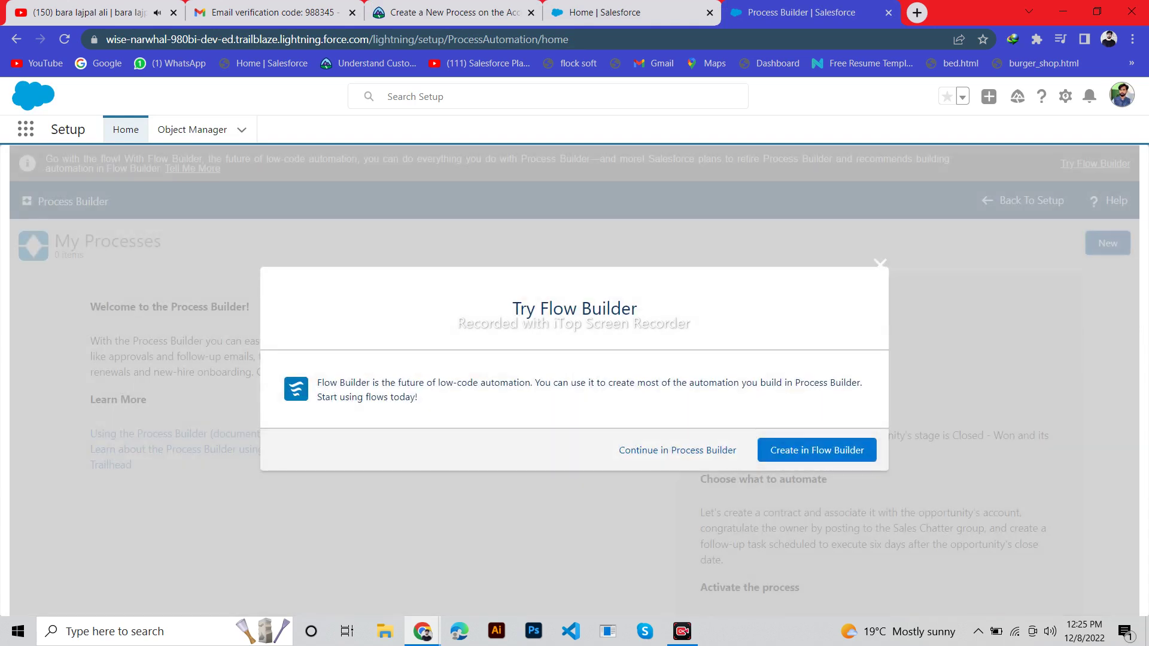
click(677, 451)
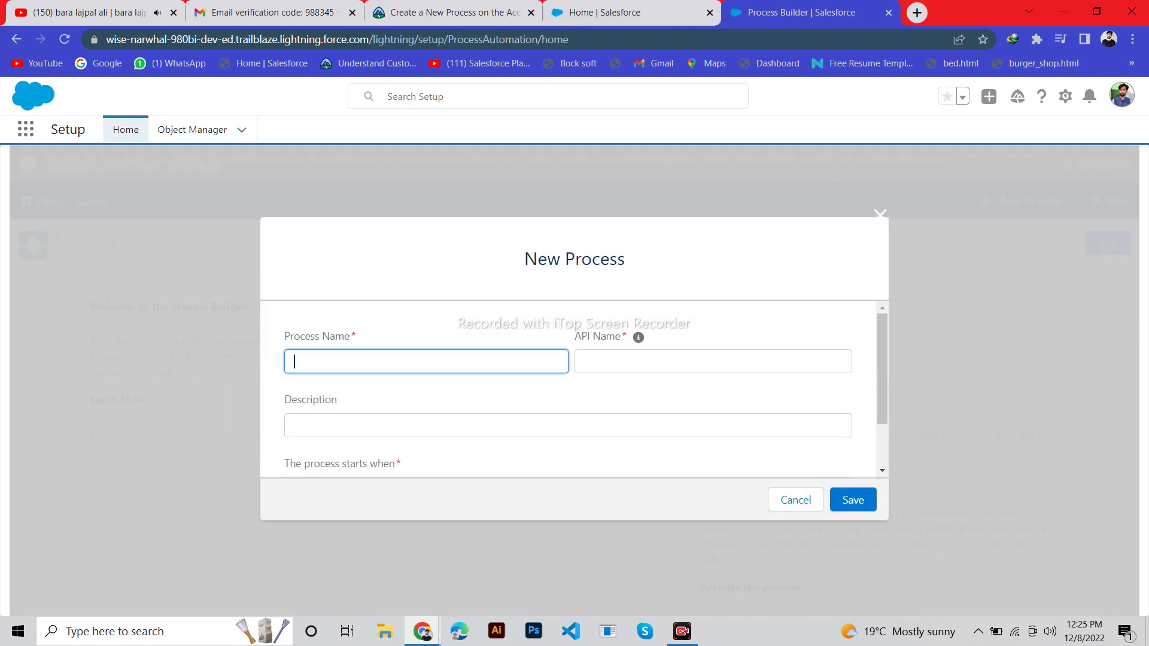
Copy "Contact address change" from the Trailhead instructions into the new process's name.
drag(361, 337, 628, 338)
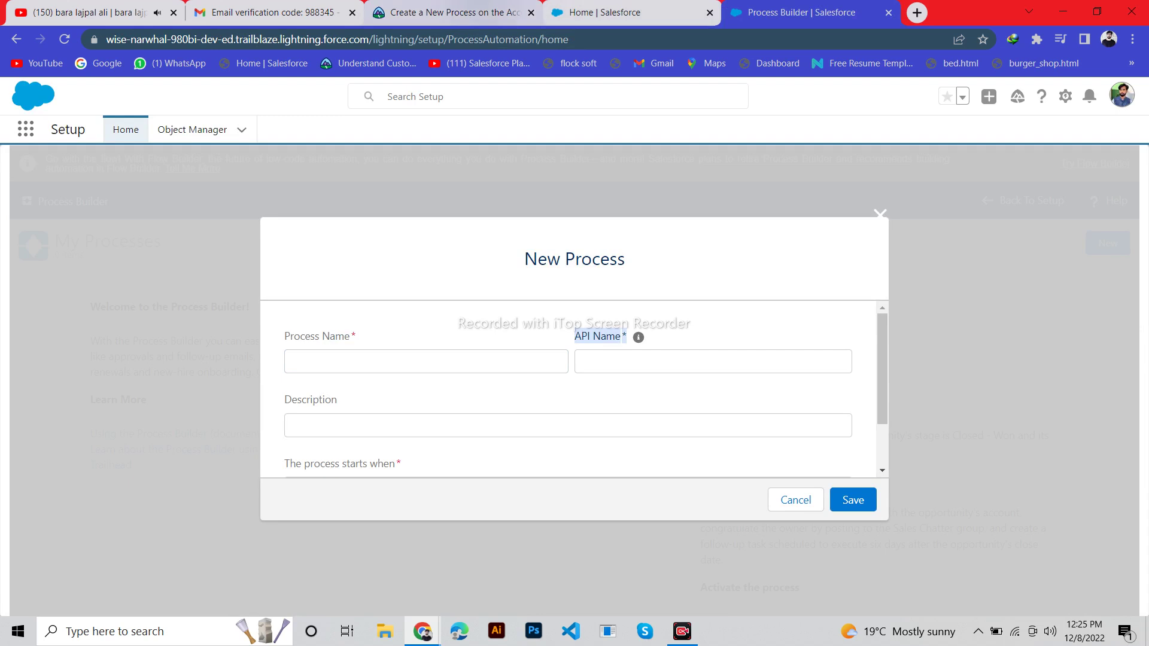
click(459, 13)
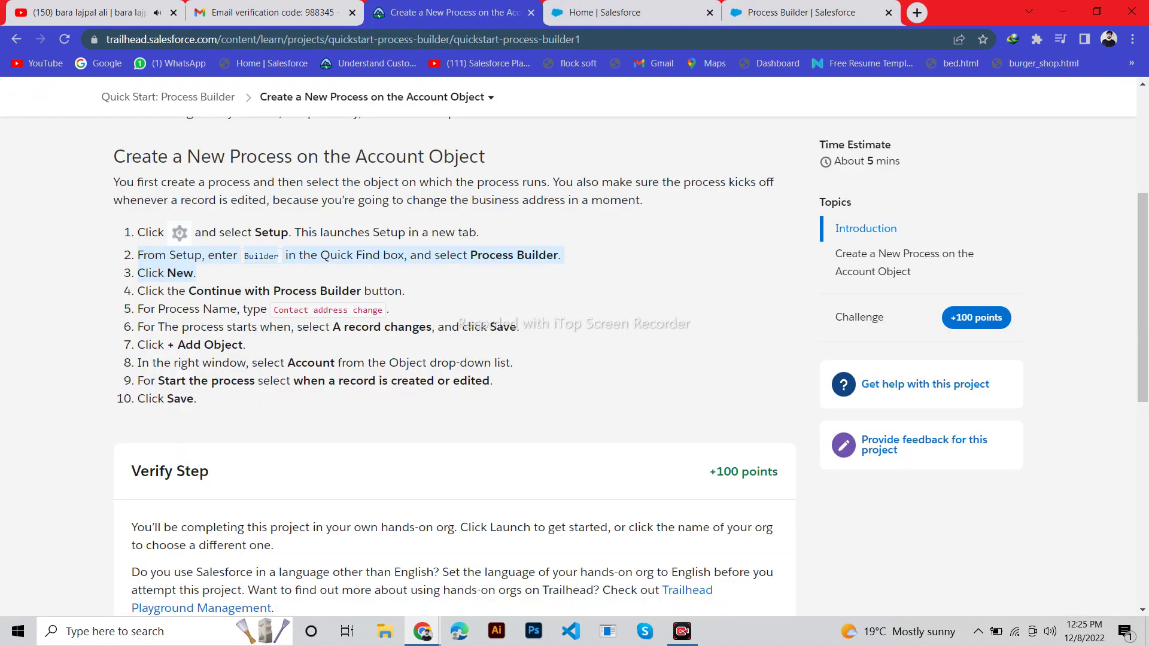
drag(273, 309, 384, 310)
key(ctrl+c)
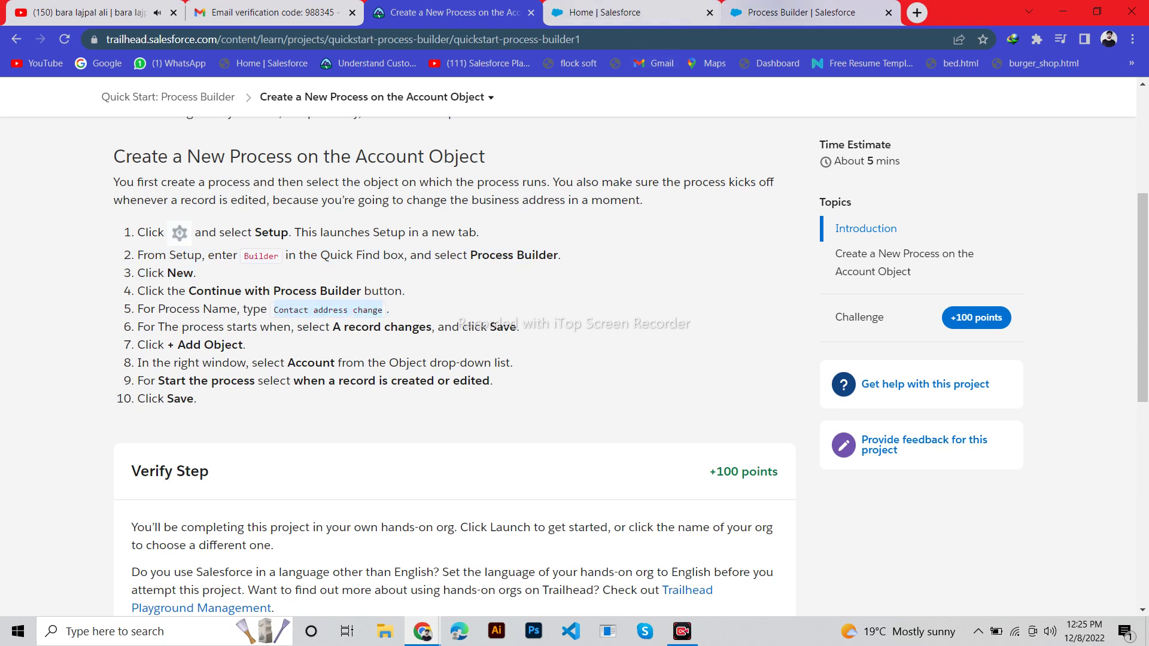
click(784, 12)
click(426, 361)
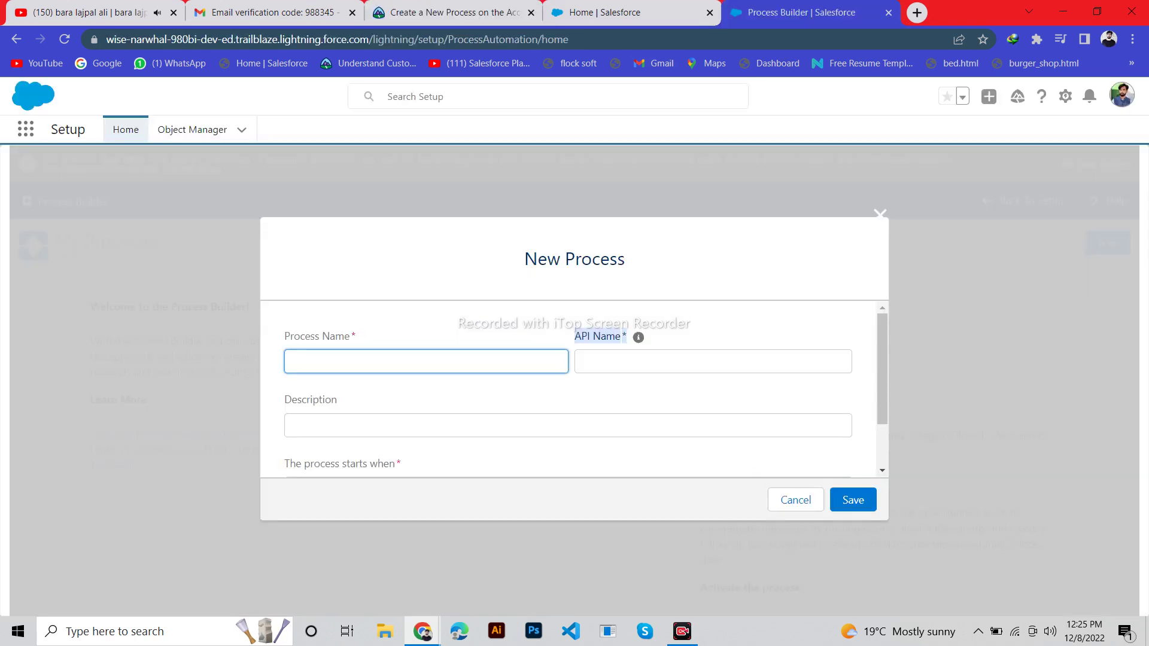
key(ctrl+v)
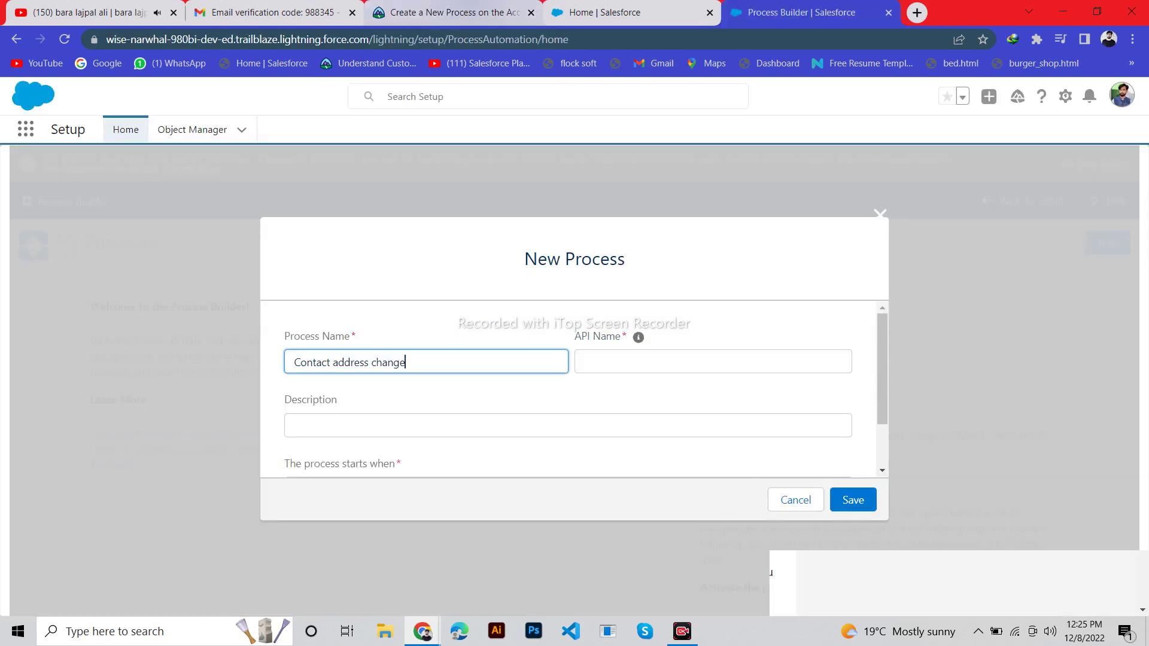
Check the next Trailhead instruction, set the process to start when "A record changes", and save the new process.
click(455, 12)
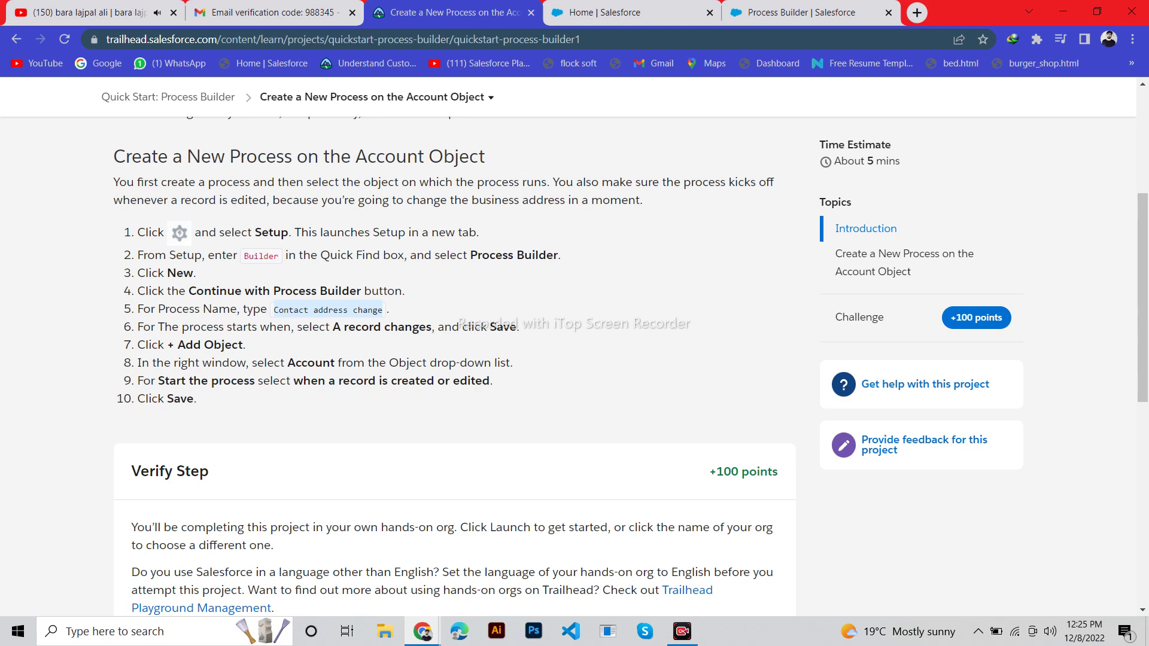
click(782, 12)
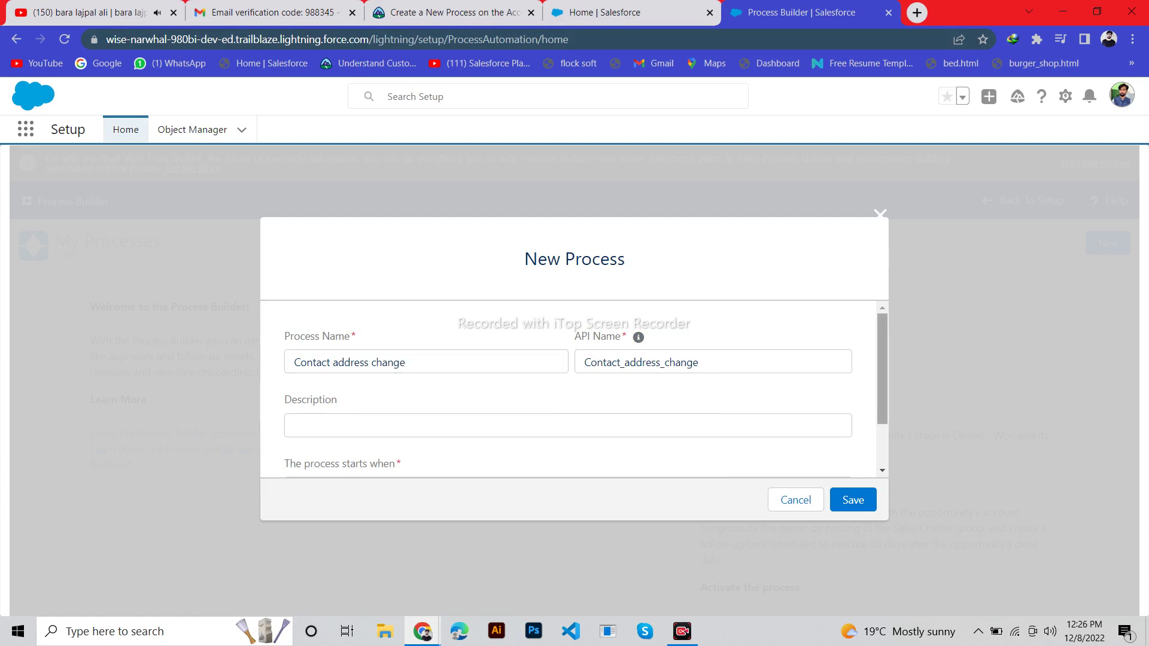
scroll(569, 389, down, 1)
scroll(568, 389, down, 1)
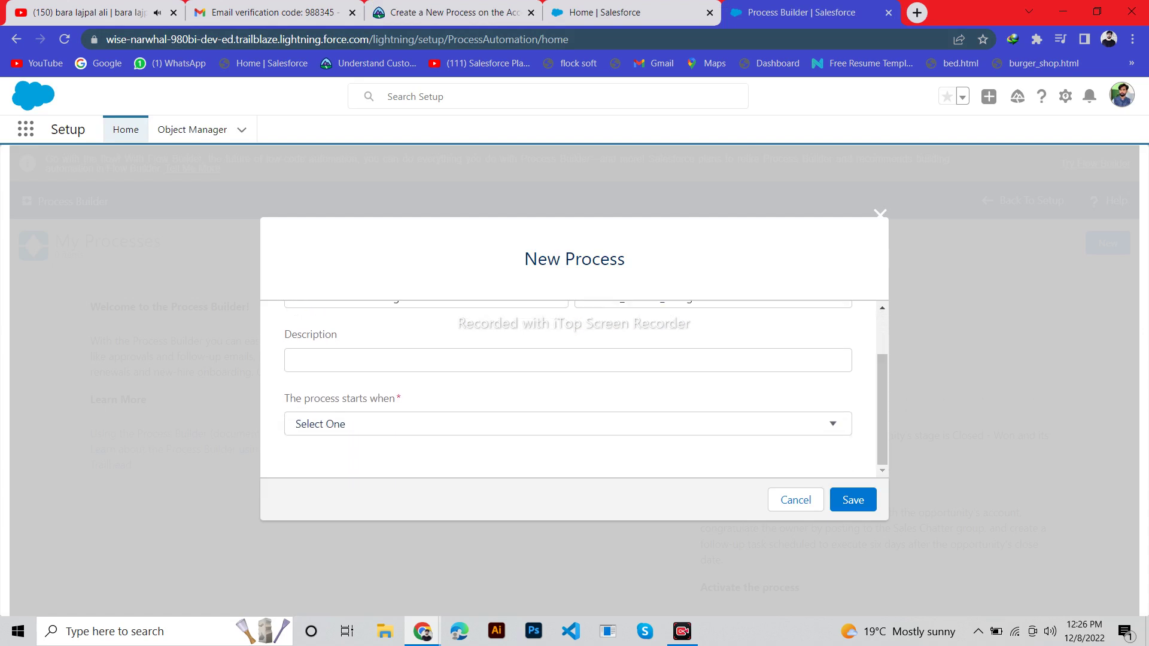
click(567, 424)
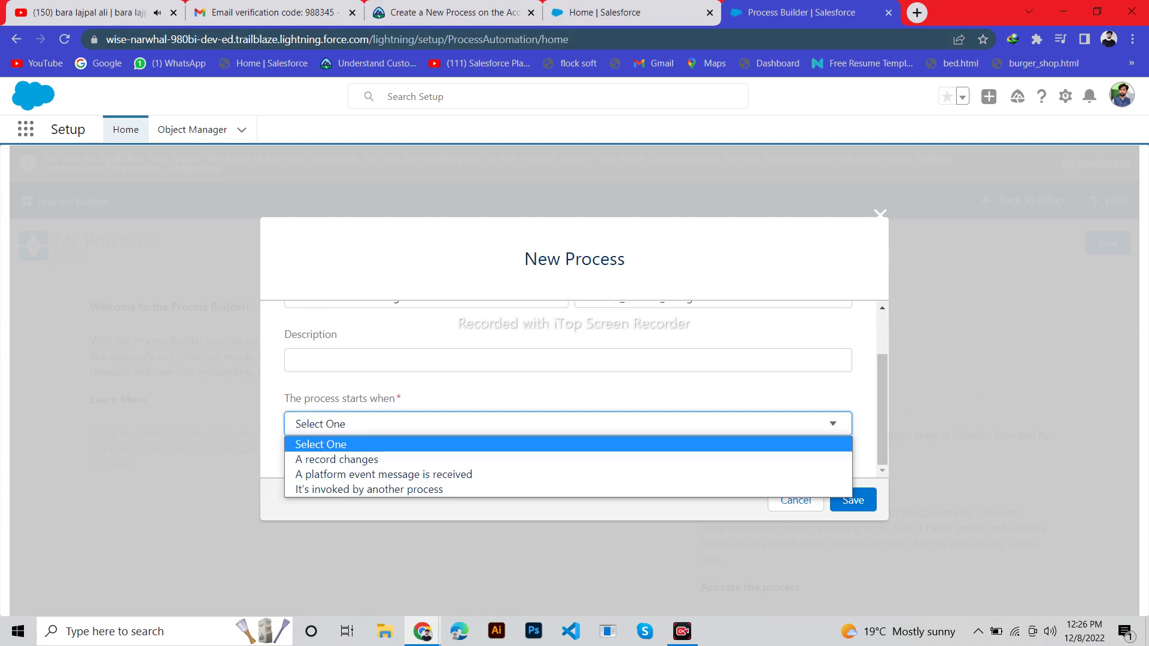
key(Return)
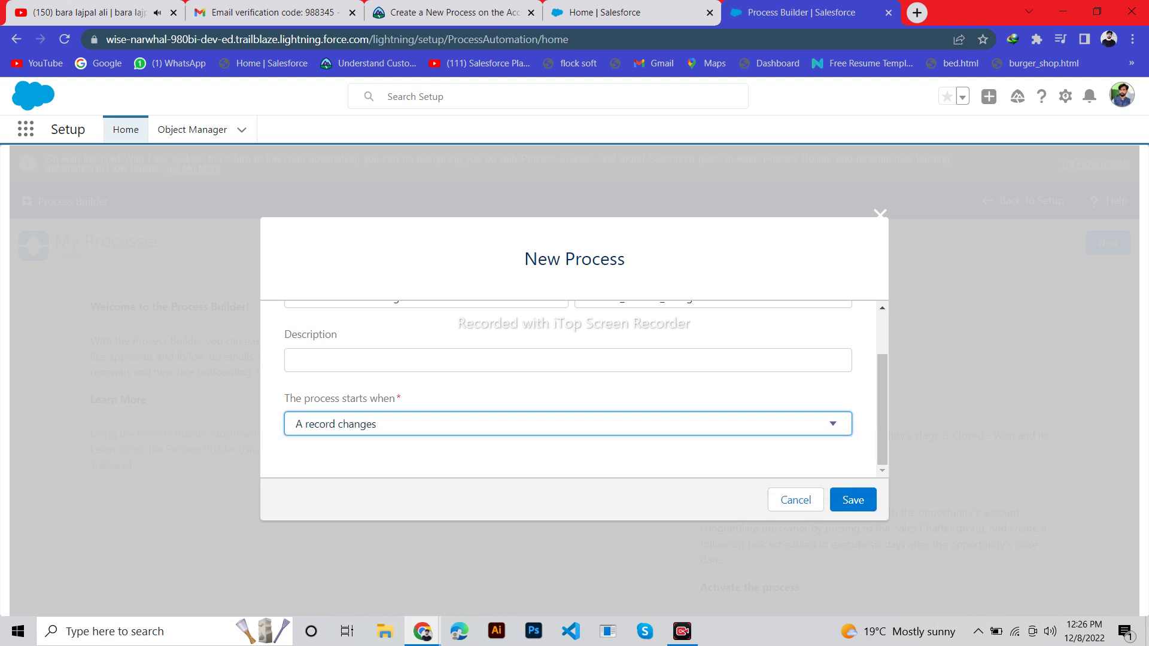
click(853, 499)
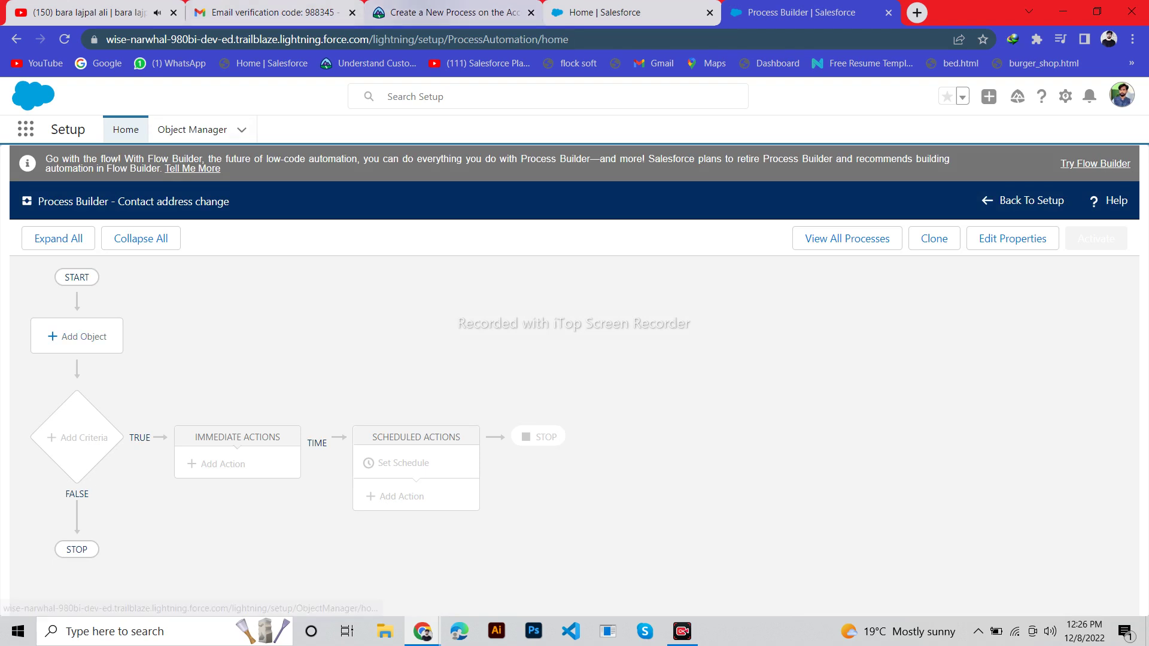
Check the next Trailhead instructions, then add an object to the "Contact address change" process and select Account.
click(449, 12)
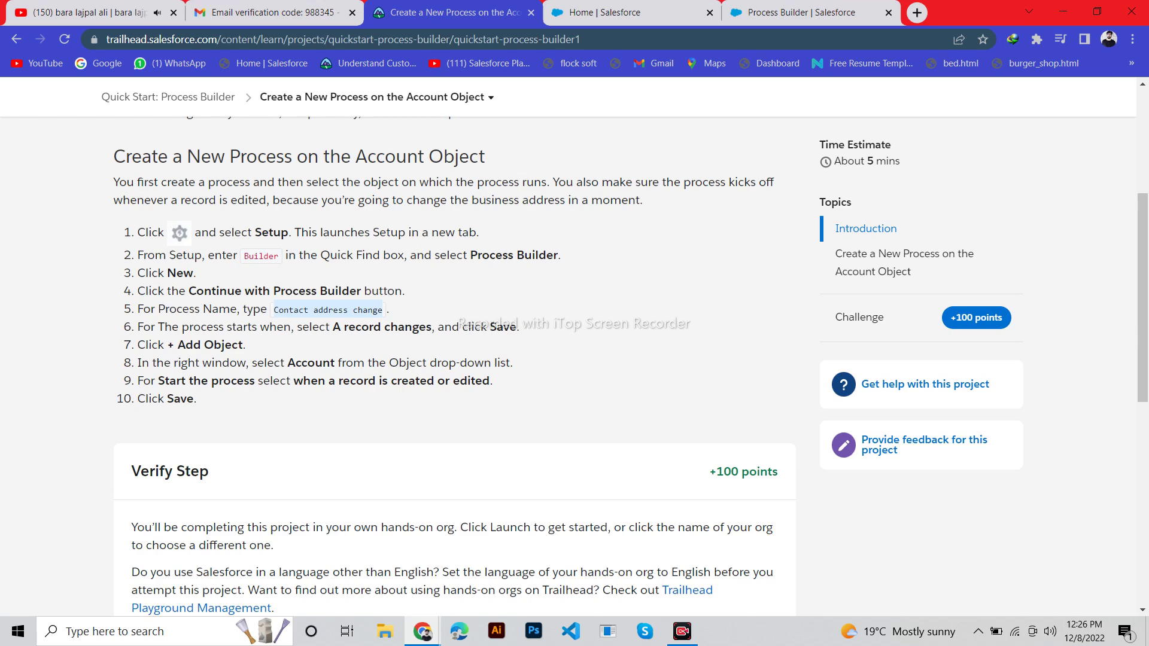
click(784, 12)
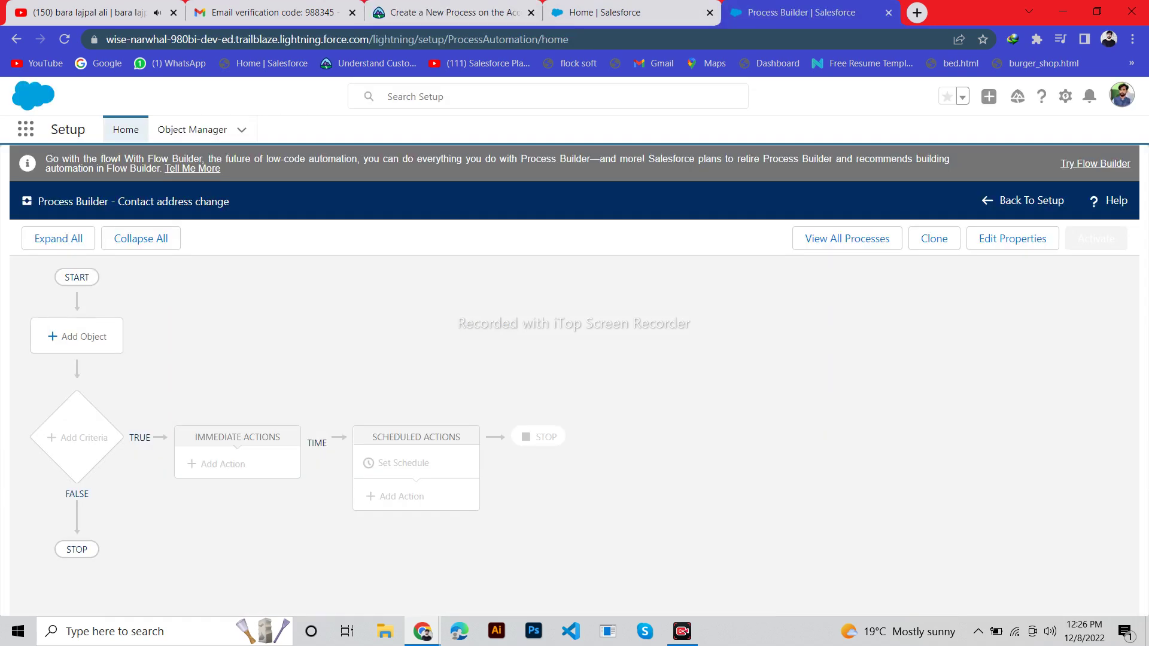
click(76, 336)
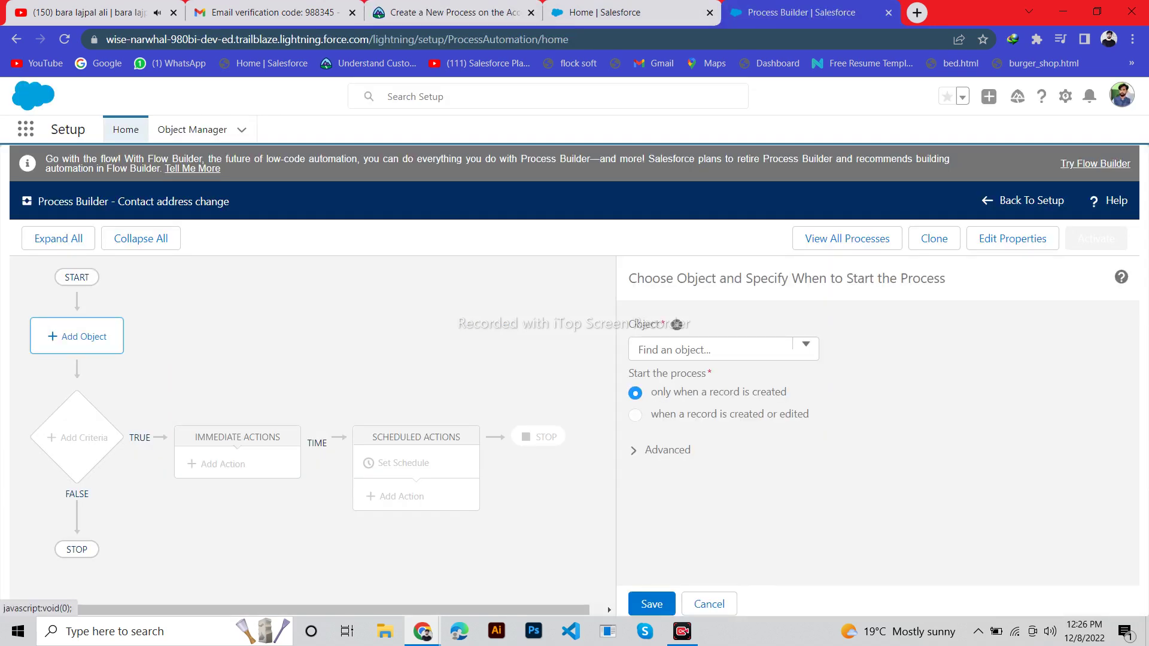
click(711, 350)
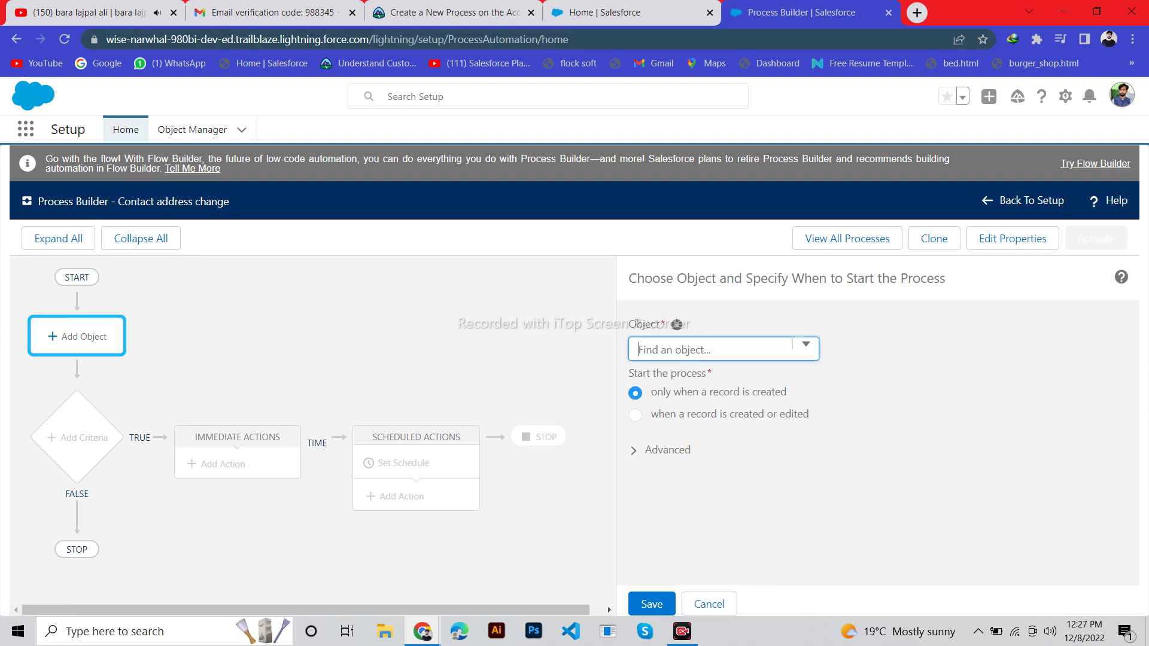
click(806, 345)
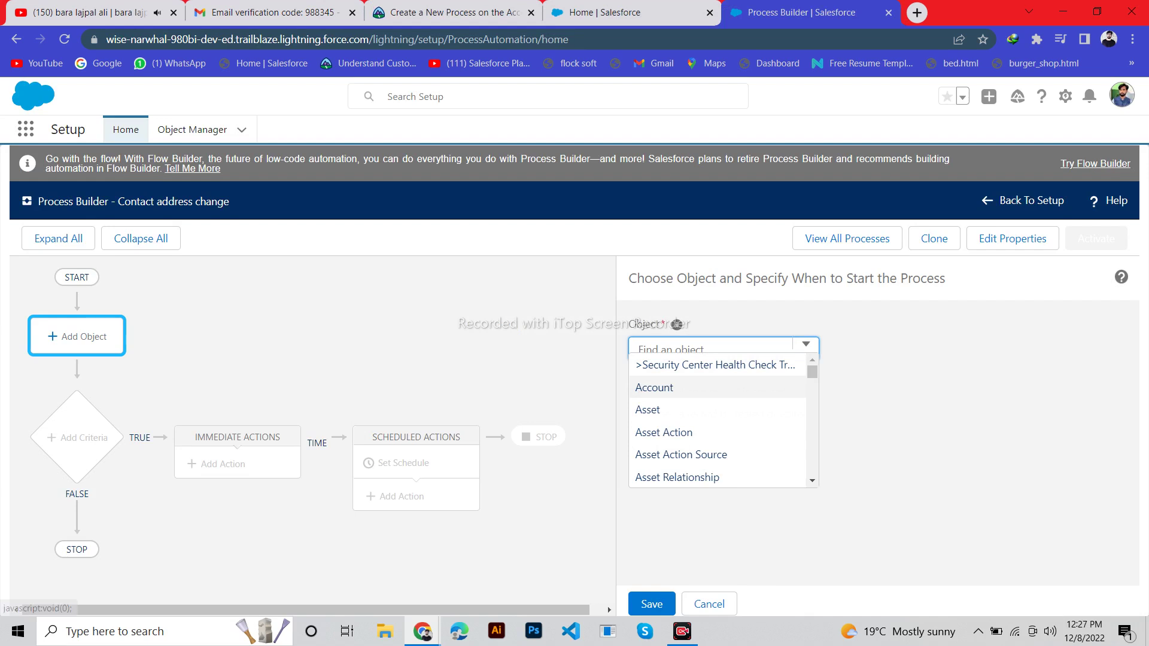
click(654, 387)
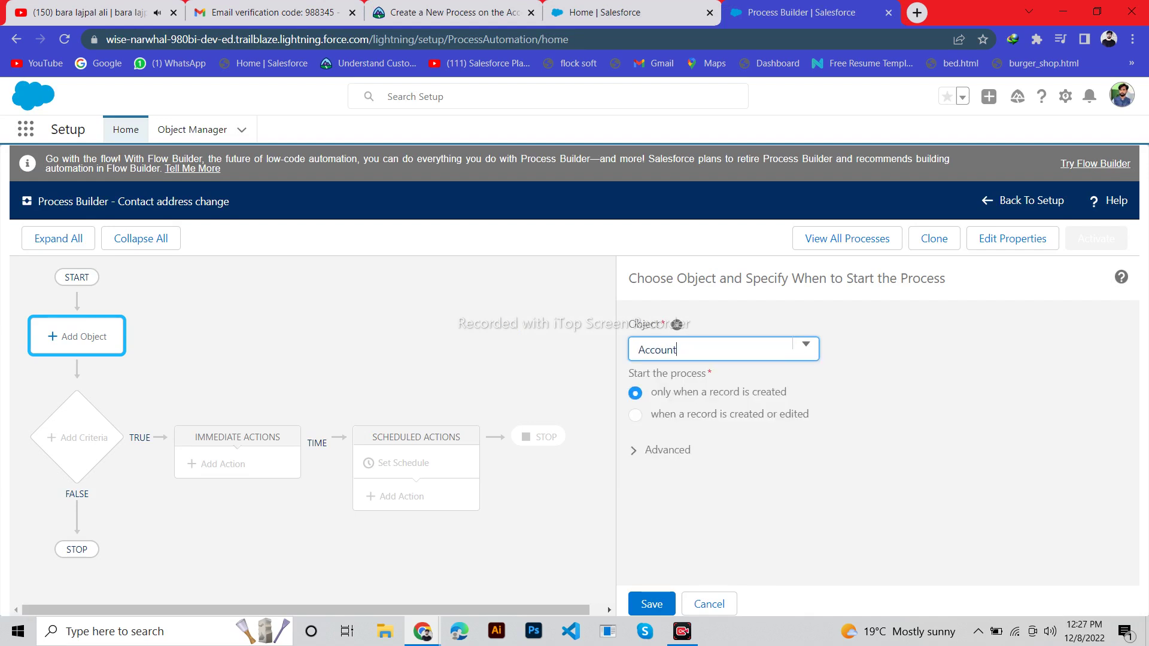
Recheck the Trailhead instructions, set the Account process to start "when a record is created or edited", and save the object settings.
click(455, 12)
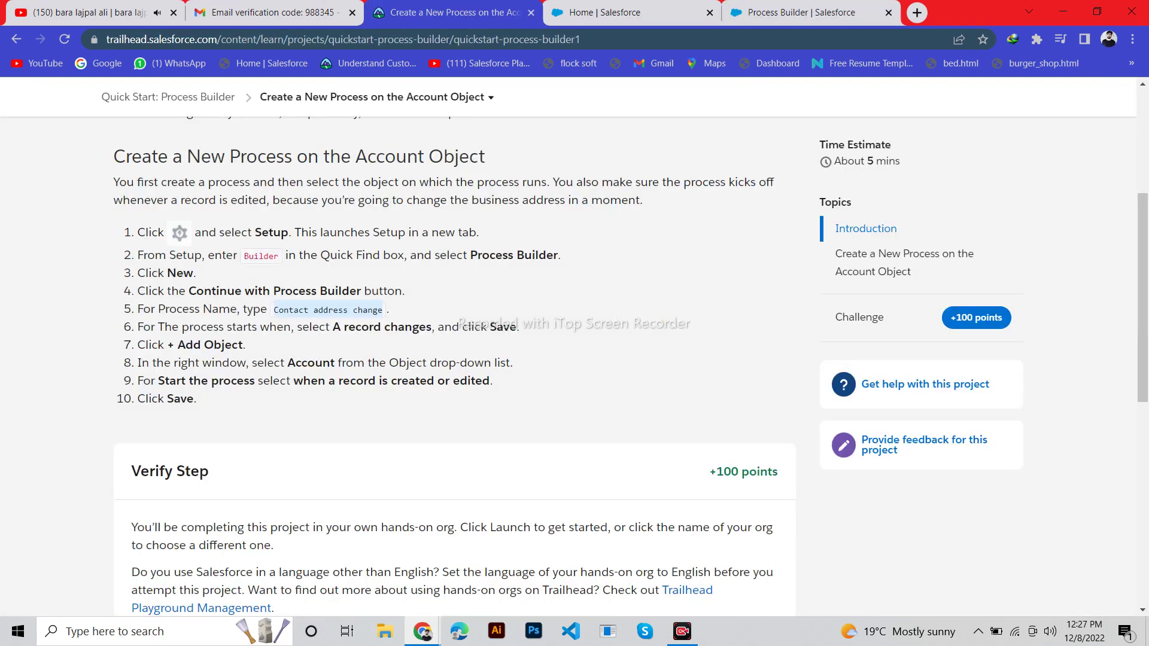
drag(246, 345, 178, 345)
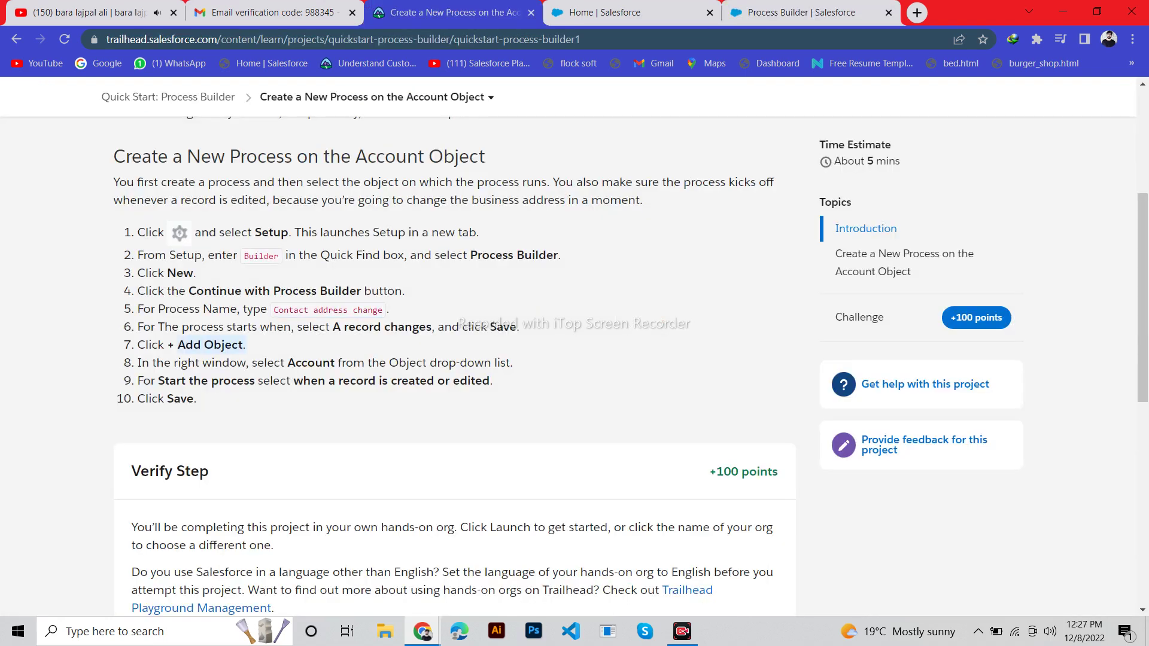
drag(335, 363, 287, 363)
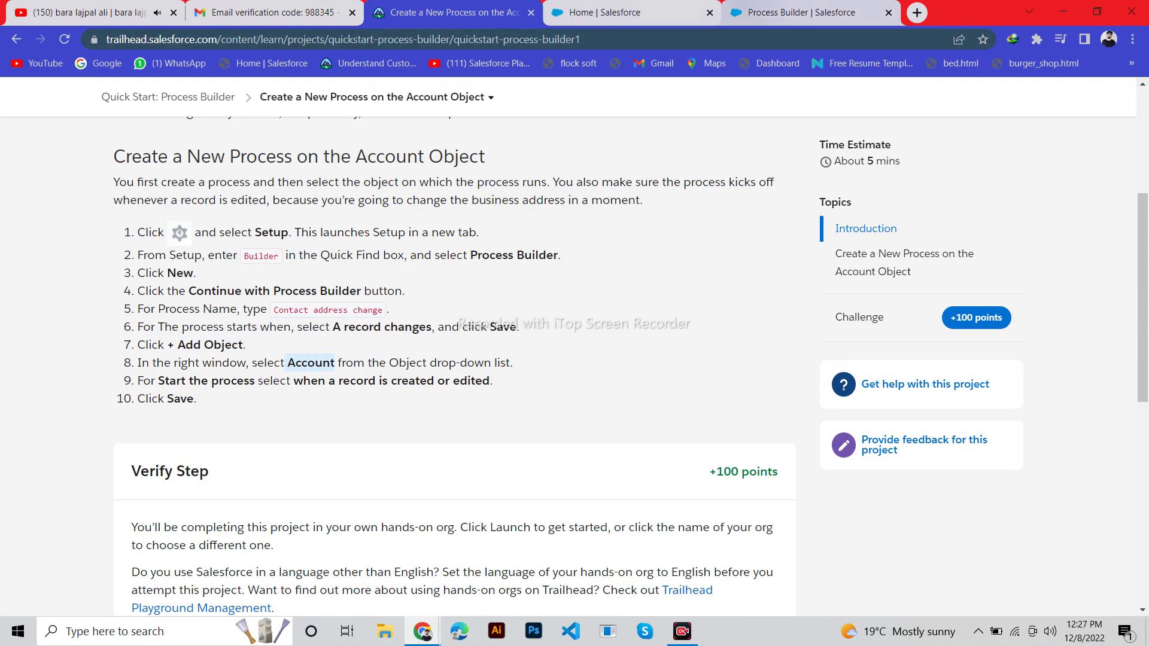
click(801, 12)
click(676, 323)
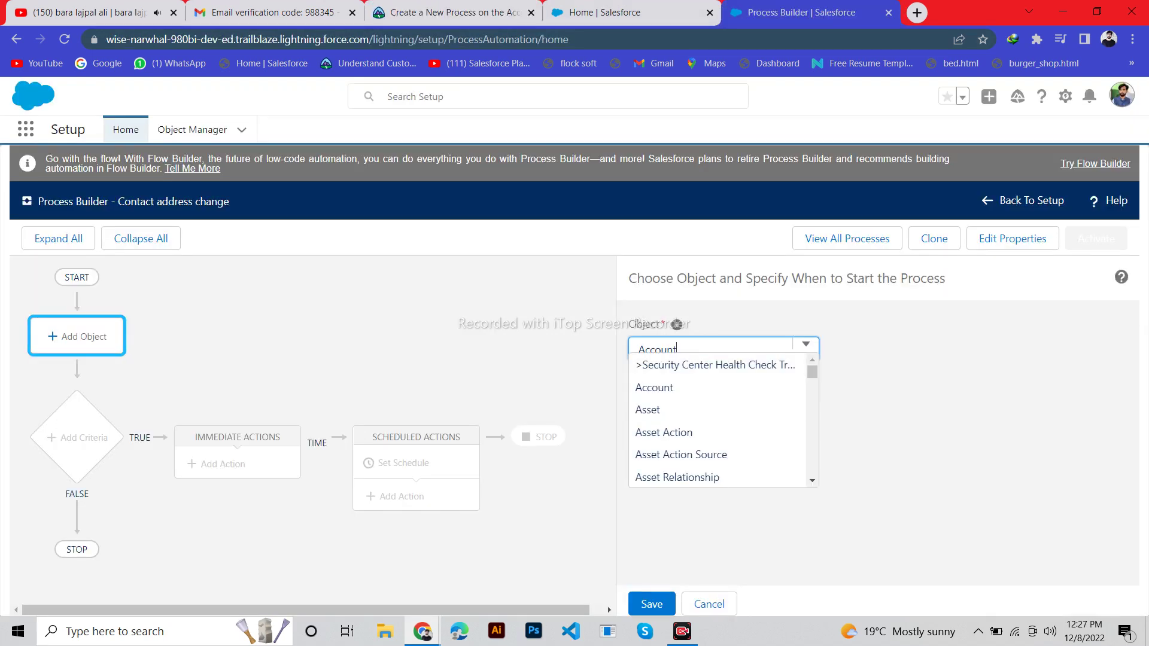
click(654, 387)
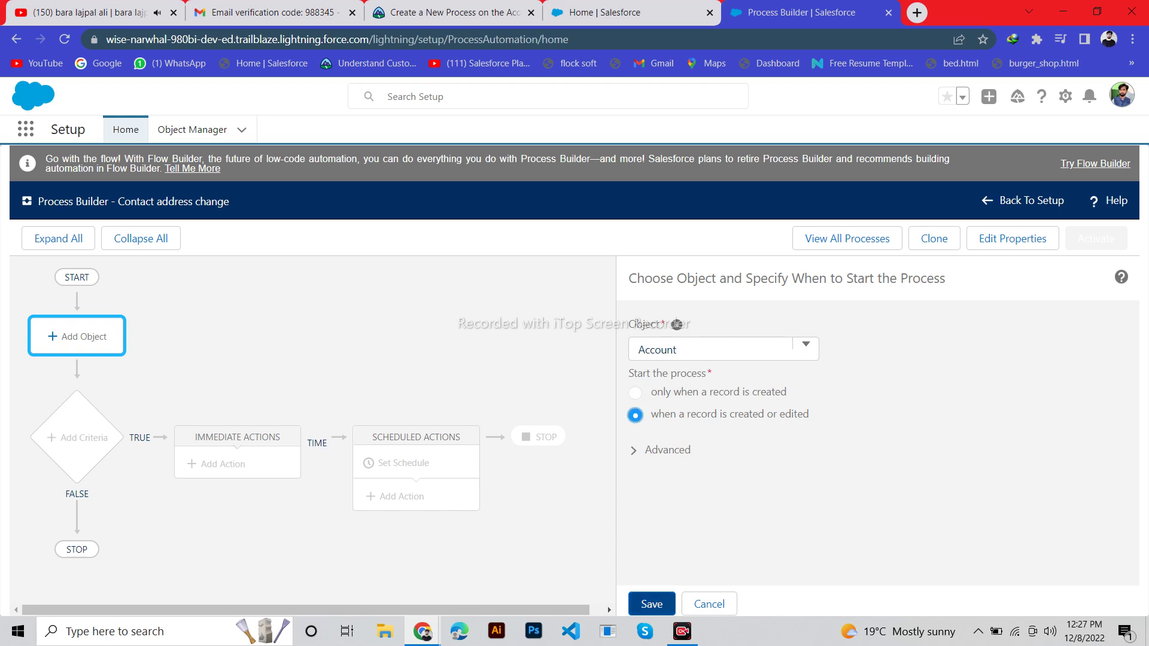
click(652, 604)
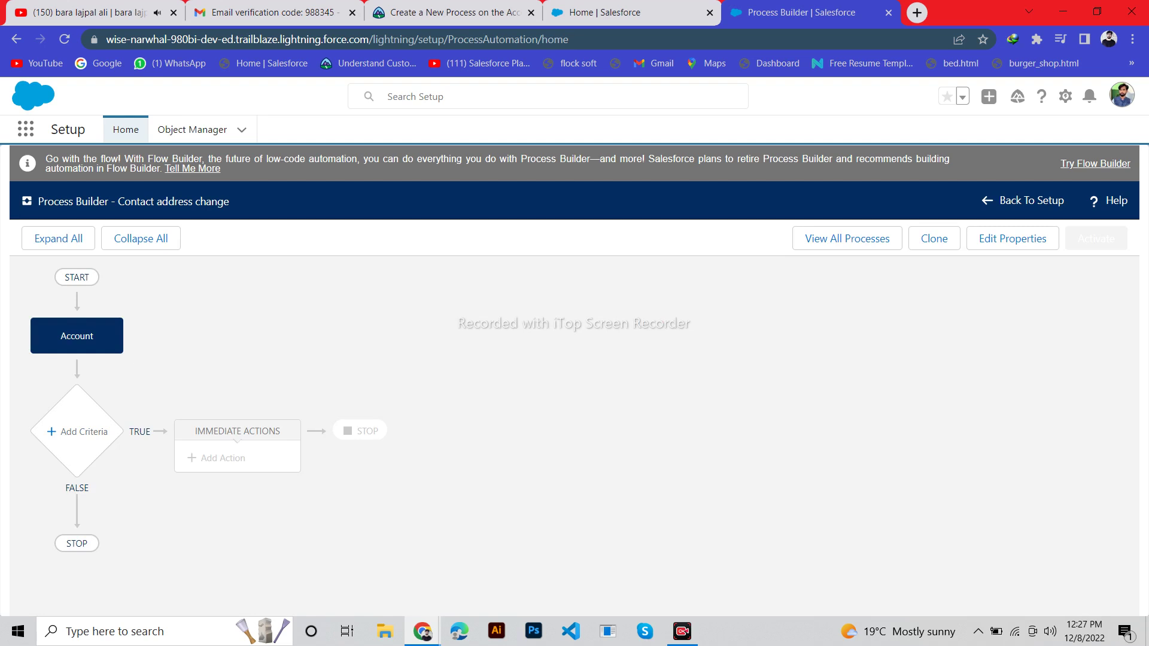
Return to the Trailhead project page and submit the completed step for verification to earn 100 points.
click(449, 12)
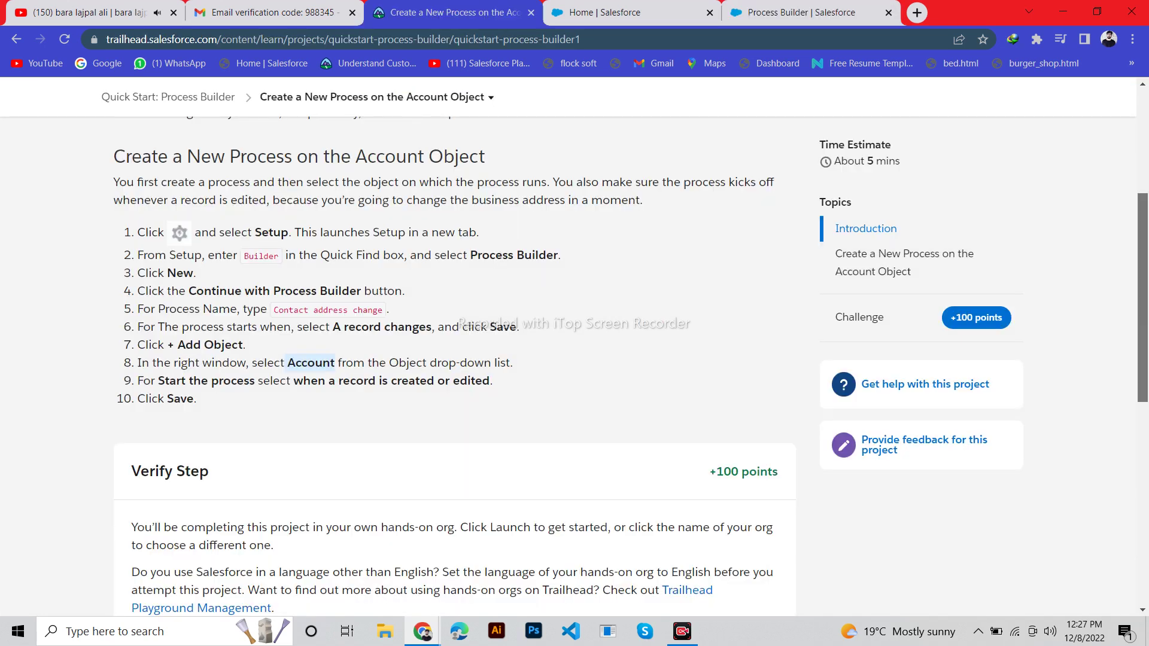
scroll(455, 358, down, 3)
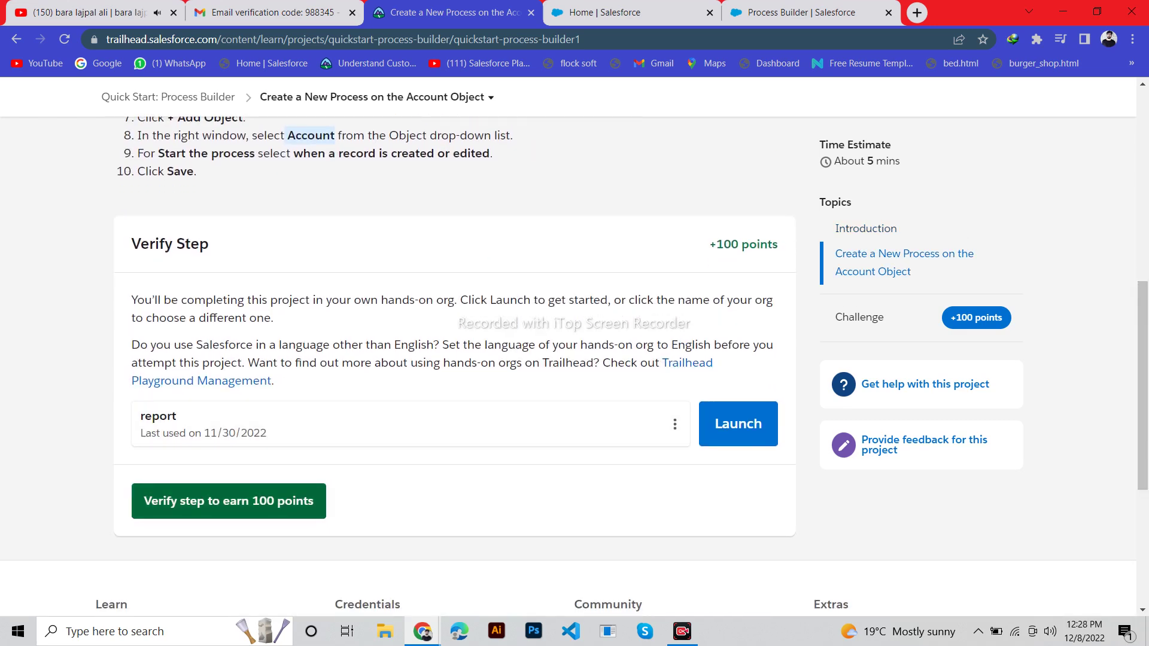
click(228, 501)
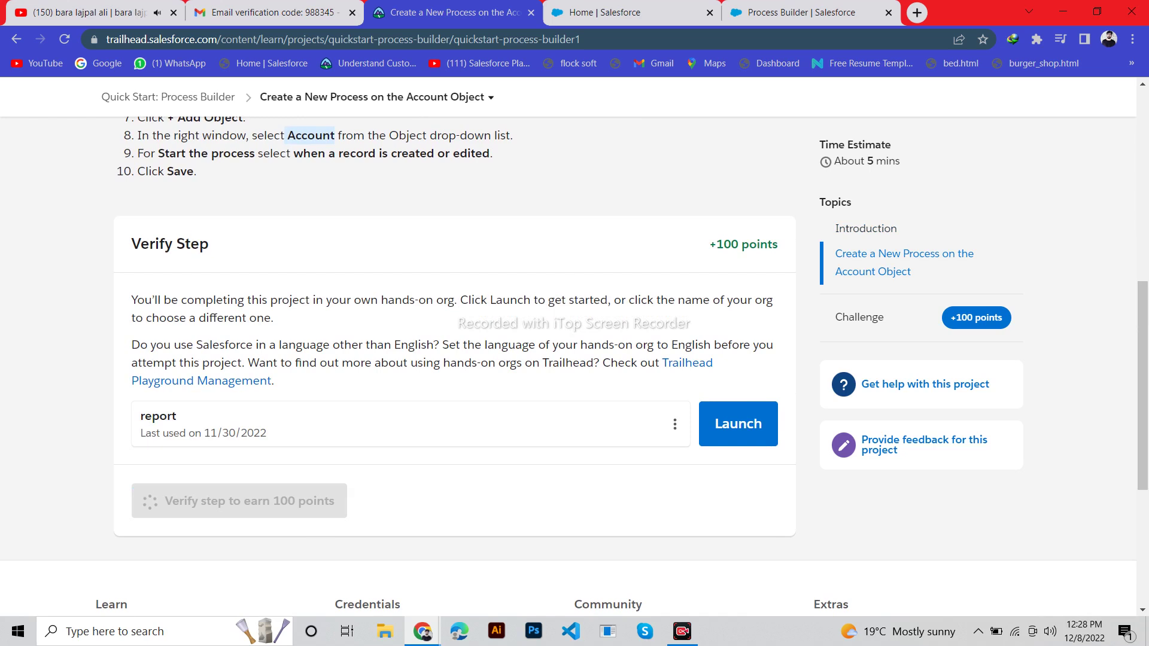